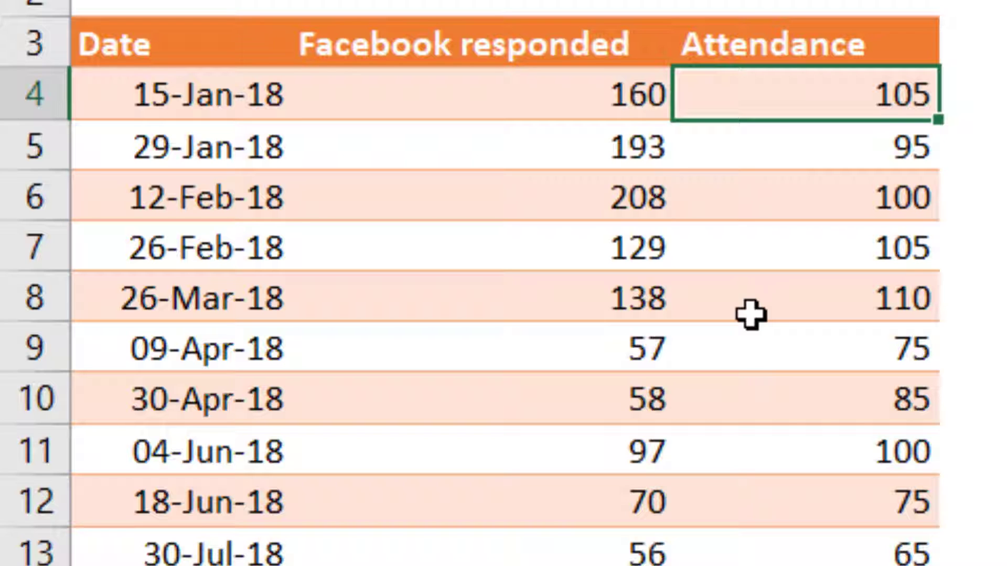
Step: Select the Facebook responded and Attendance data, insert a plain scatter chart, and drag it below the formulas
key("Left")
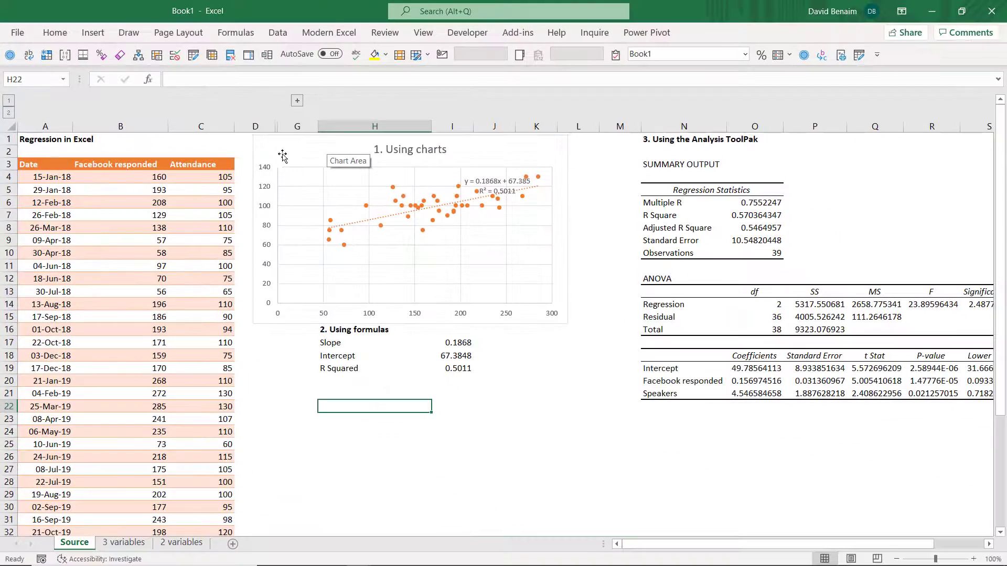
left_click(282, 156)
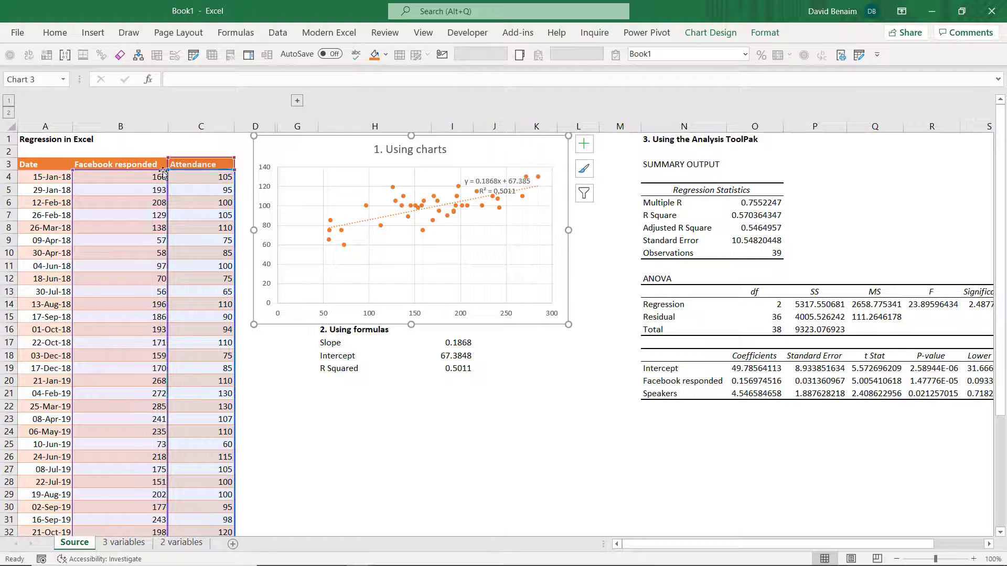
left_click(137, 162)
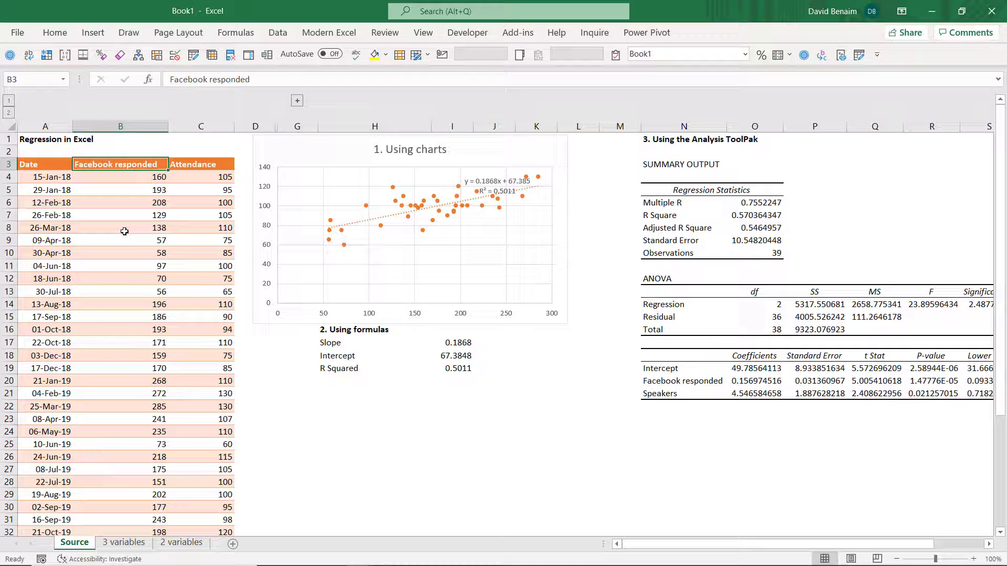
key("shift+Right")
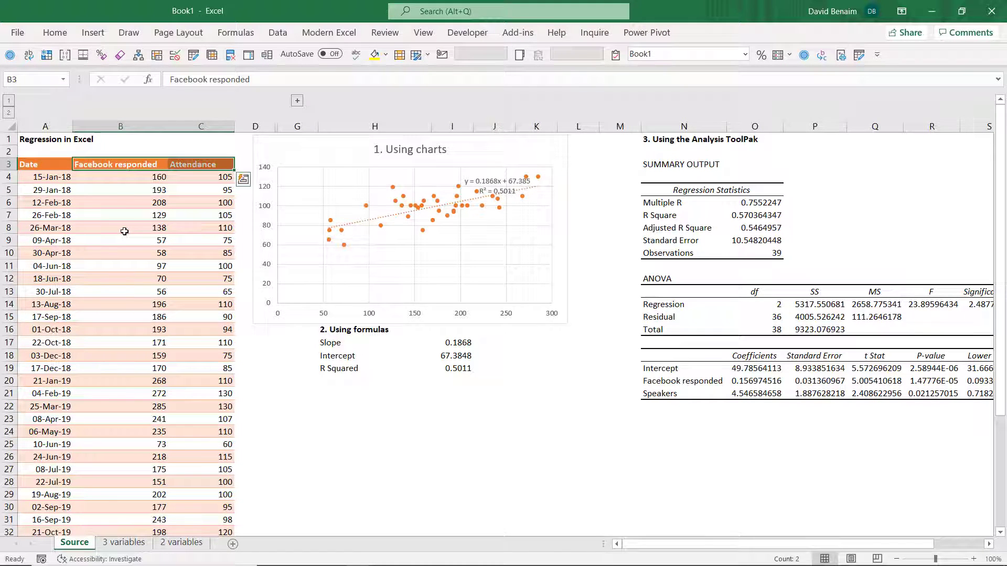
key("ctrl+shift+Down")
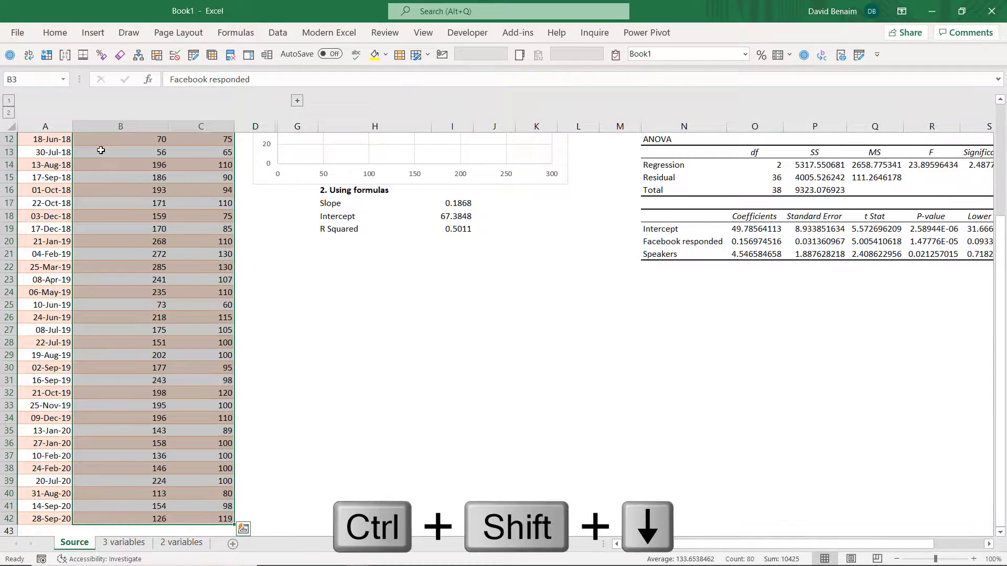
left_click(92, 32)
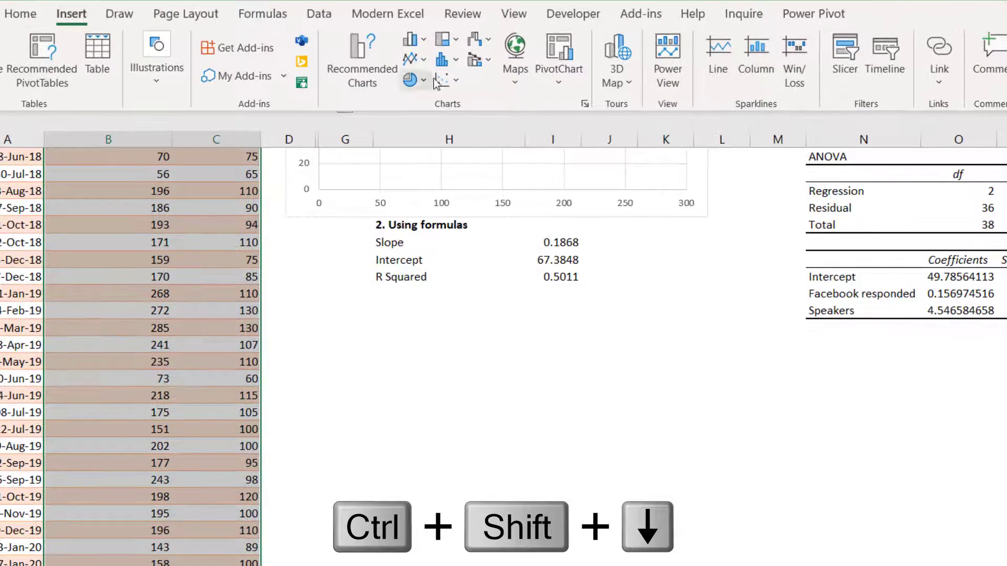
left_click(451, 78)
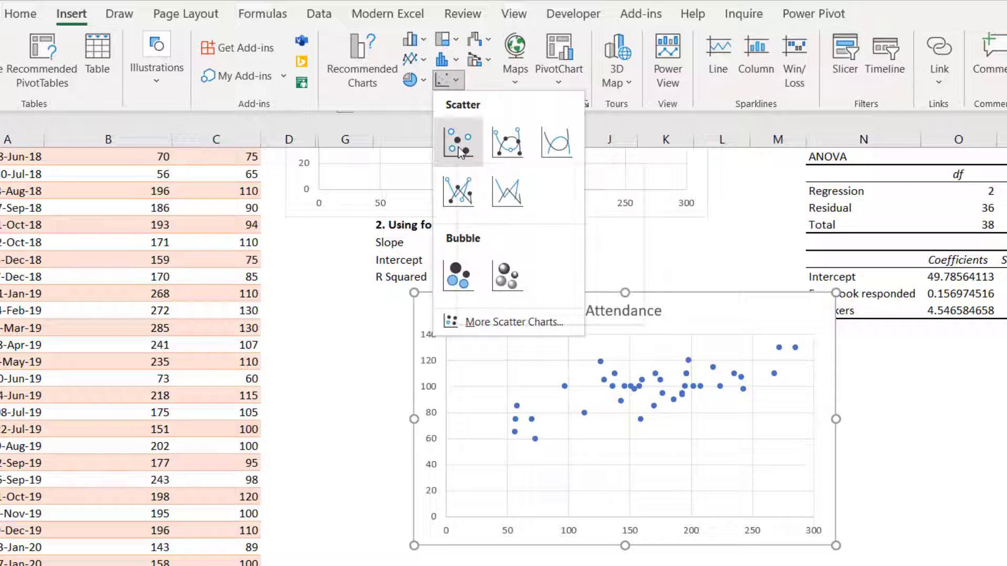
left_click(459, 151)
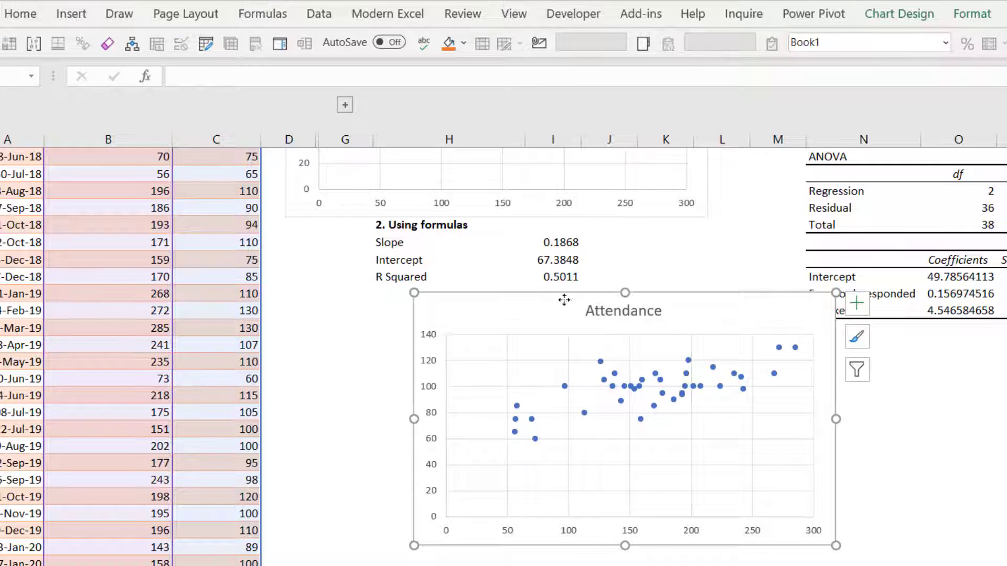
left_click_drag(565, 300, 467, 304)
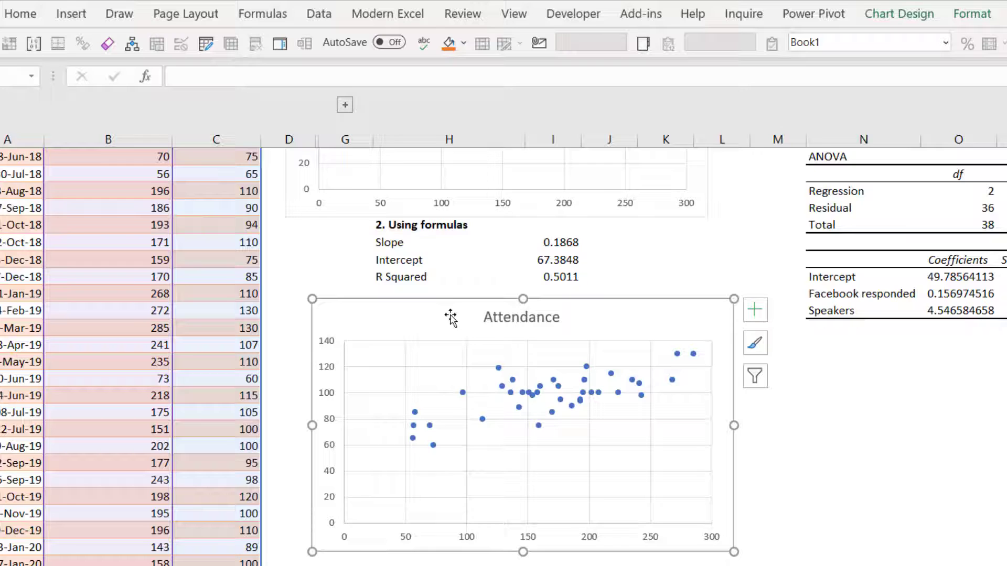
Step: Add a trendline showing y = 0.1868x + 67.385 and R² = 0.5011, moving the label beside the title
scroll(447, 244, "up", 4)
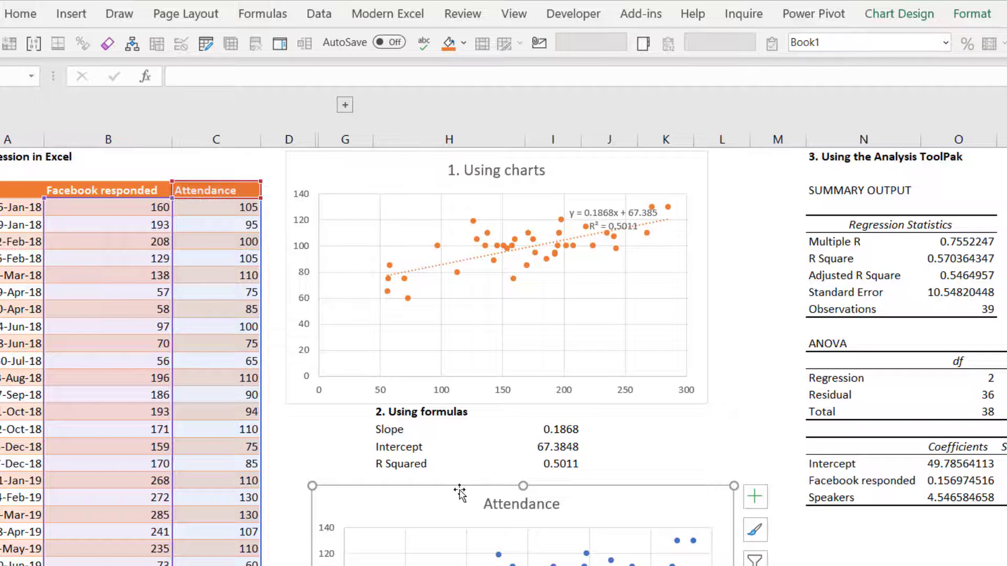
mouse_move(456, 489)
left_mouse_down()
mouse_move(441, 469)
mouse_move(440, 488)
left_mouse_up()
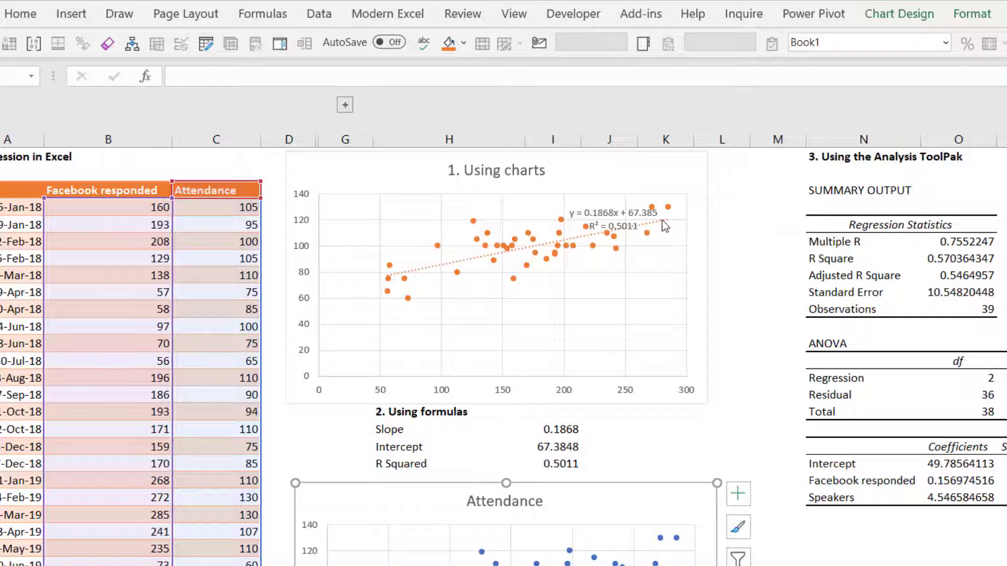
left_click(740, 495)
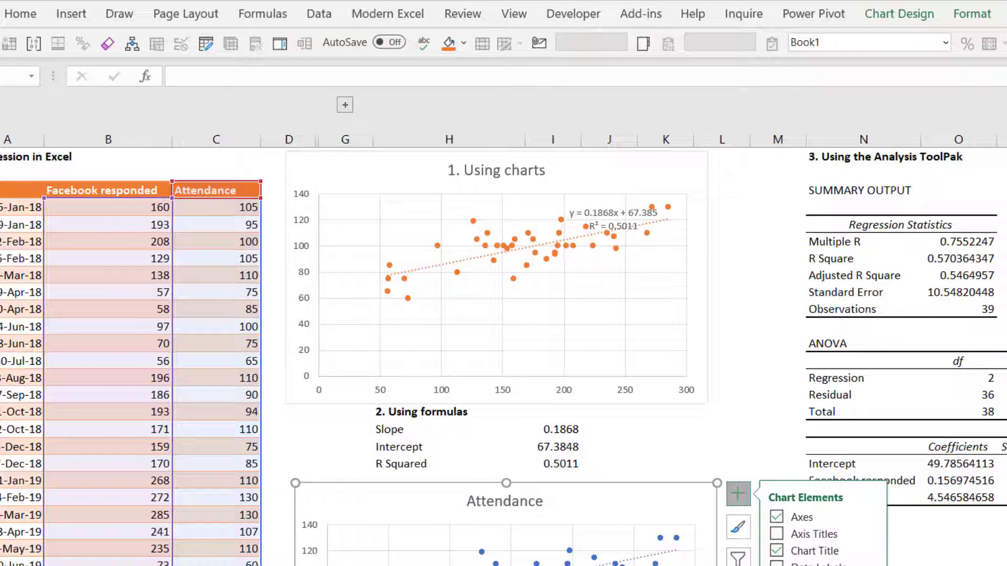
key("Escape")
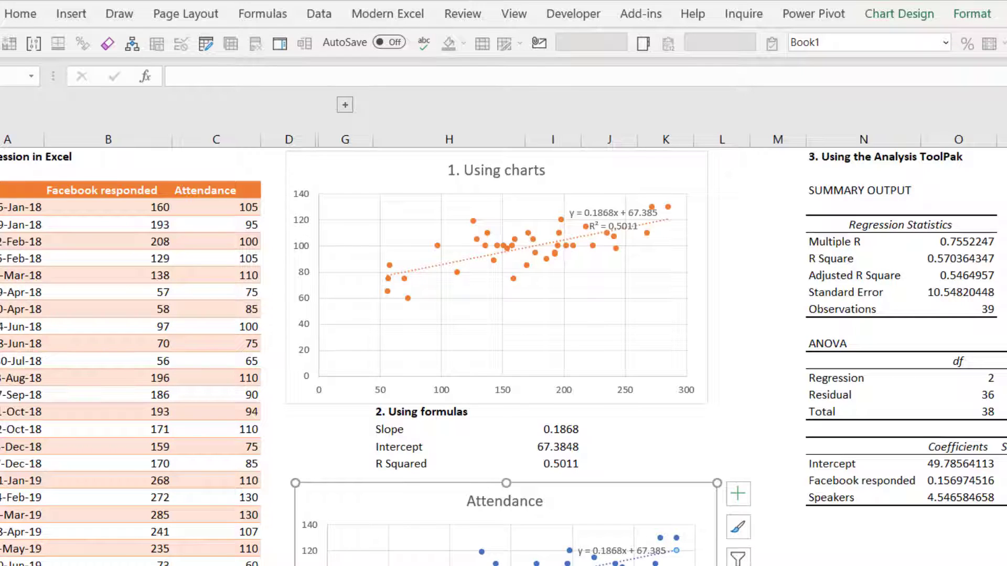
left_click(639, 535)
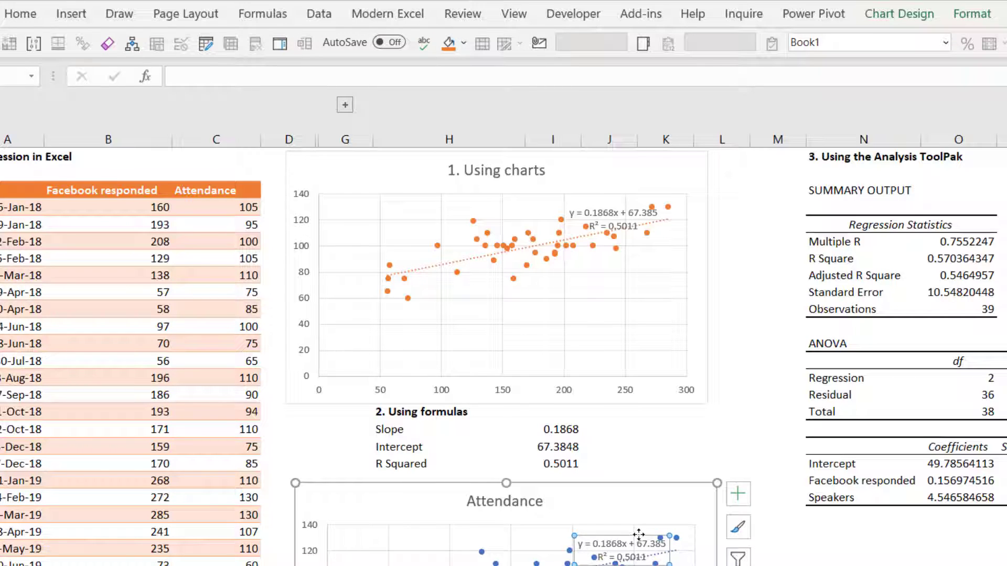
left_click_drag(638, 534, 656, 487)
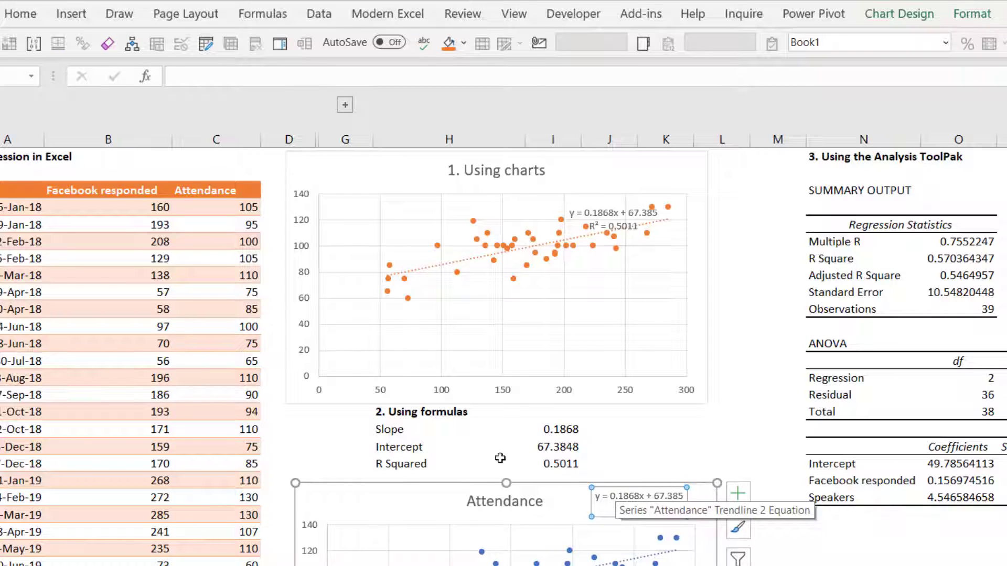
left_click(160, 211)
left_click(158, 276)
left_click(167, 360)
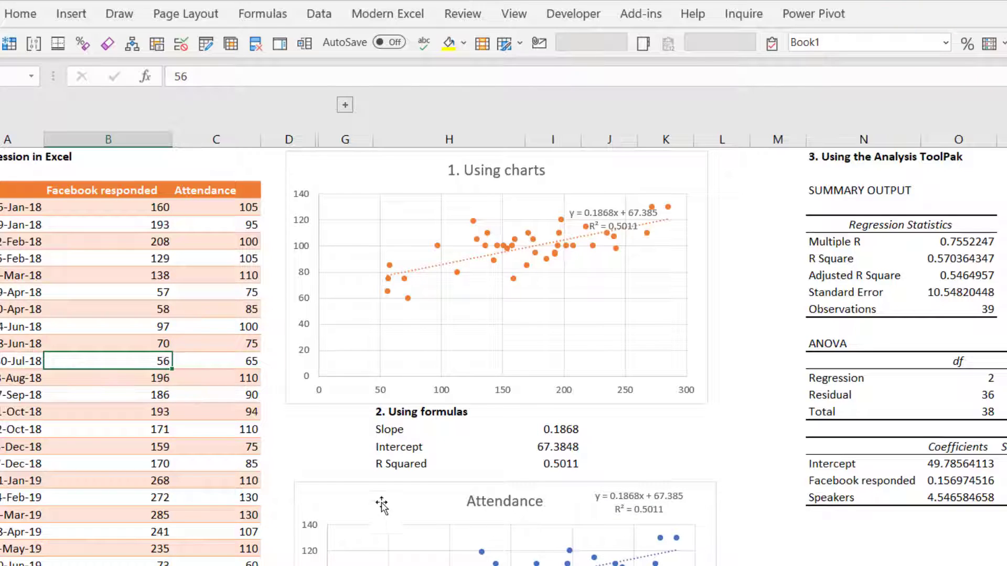
left_click(339, 447)
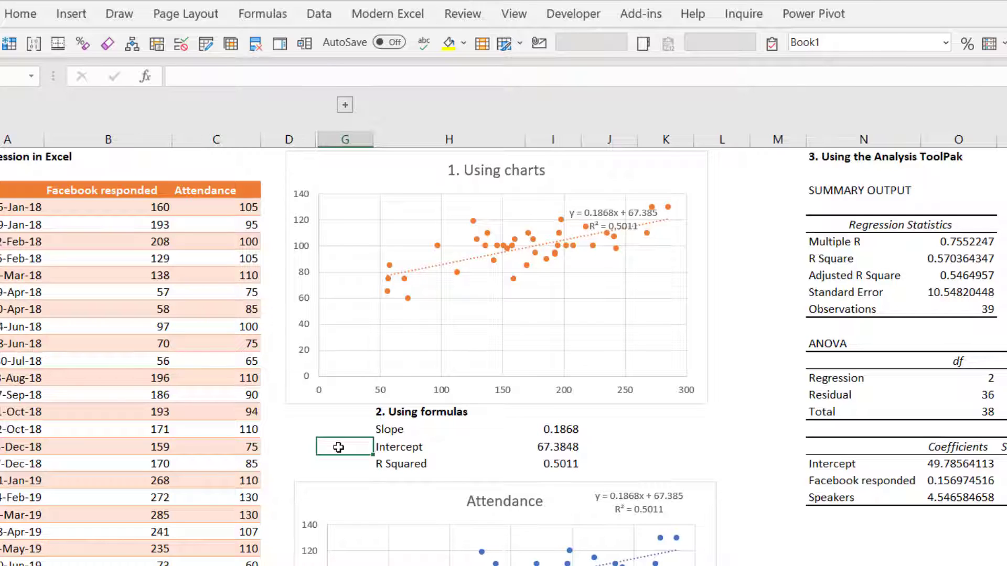
left_click(291, 429)
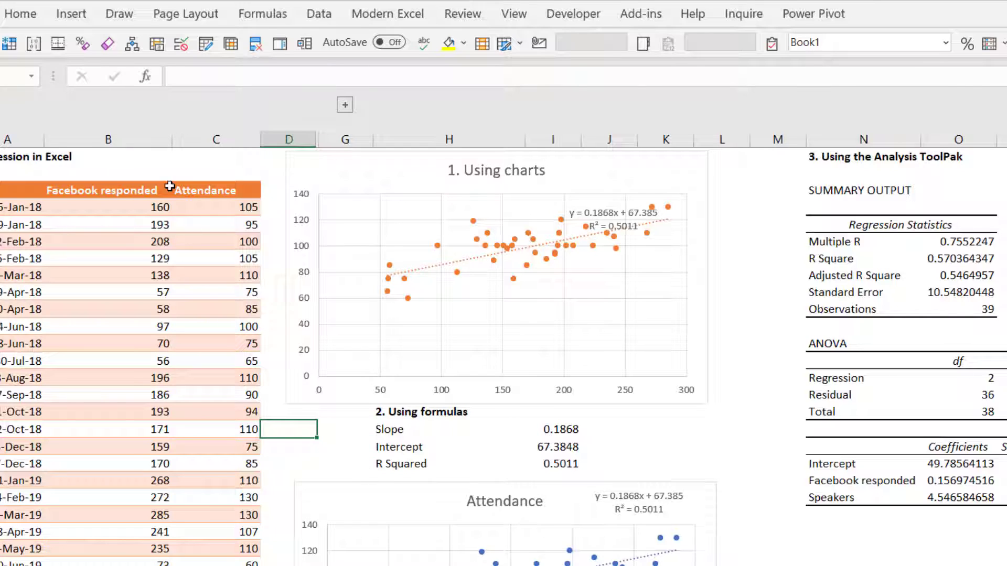
left_click(218, 154)
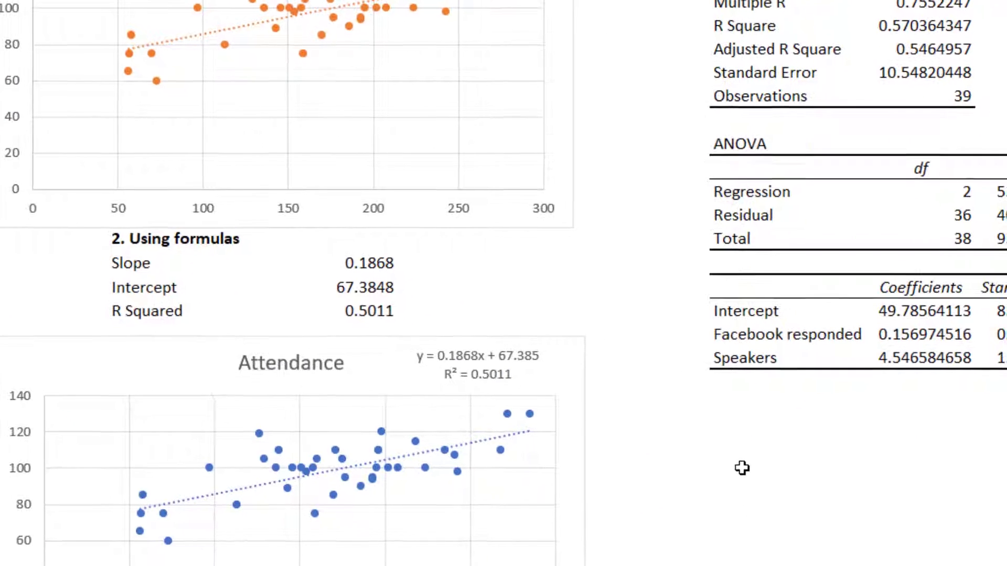
left_click(742, 467)
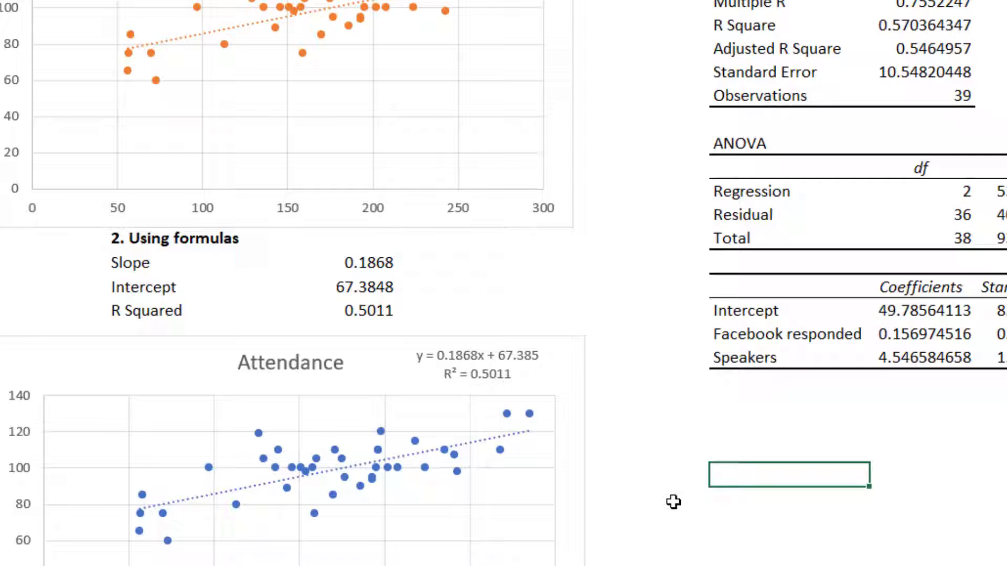
Step: Enter 100, =100-67.385 and =N27/.1868 in successive cells, giving 32.615 and 174.5985011
type("100")
key("Return")
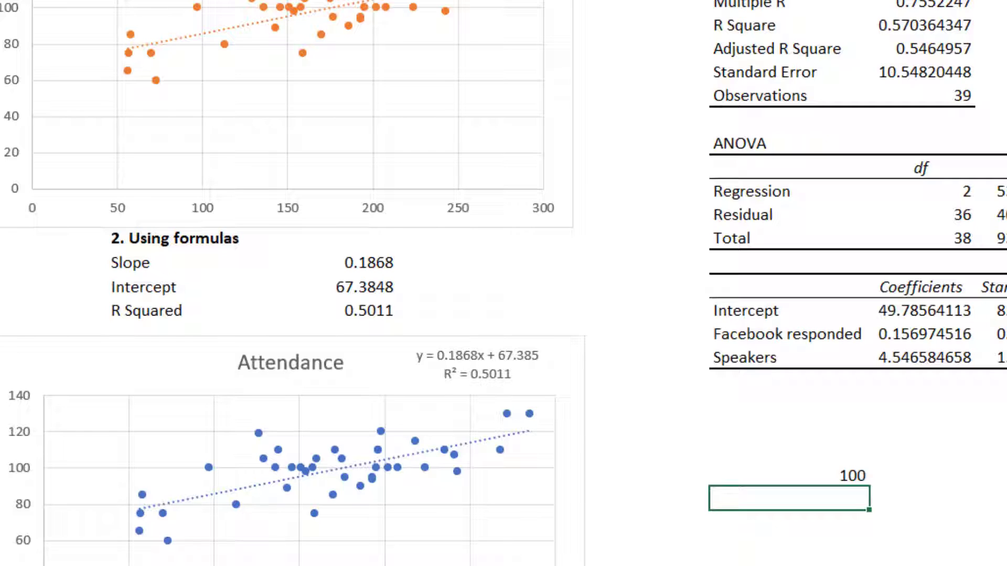
type("=100-67.3")
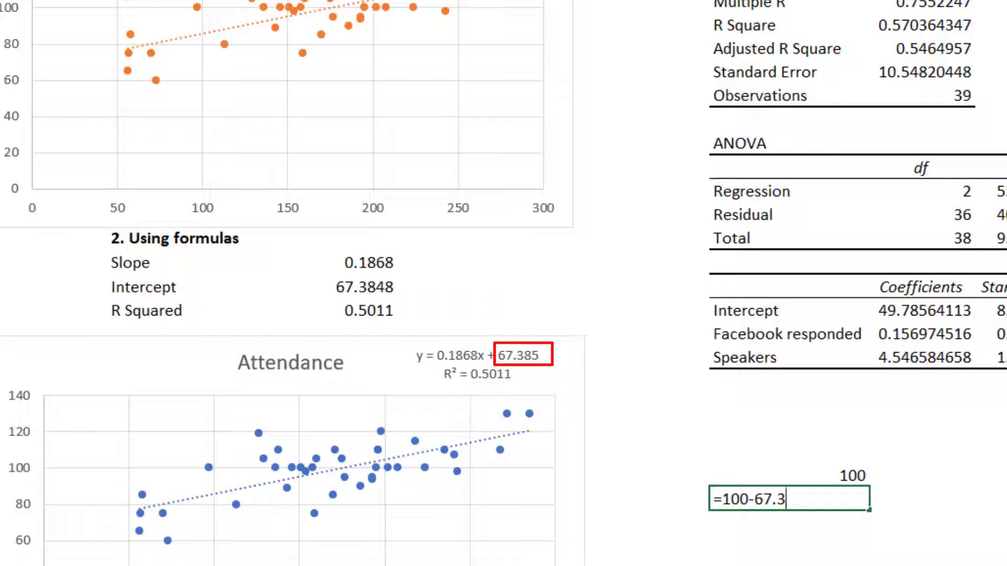
type("85")
key("Return")
type("=")
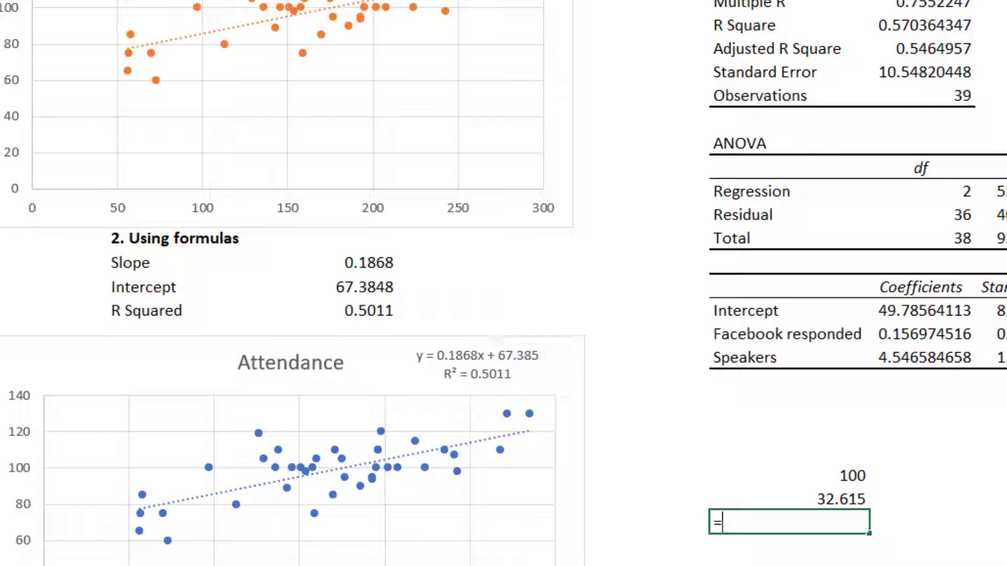
key("Up")
type("/")
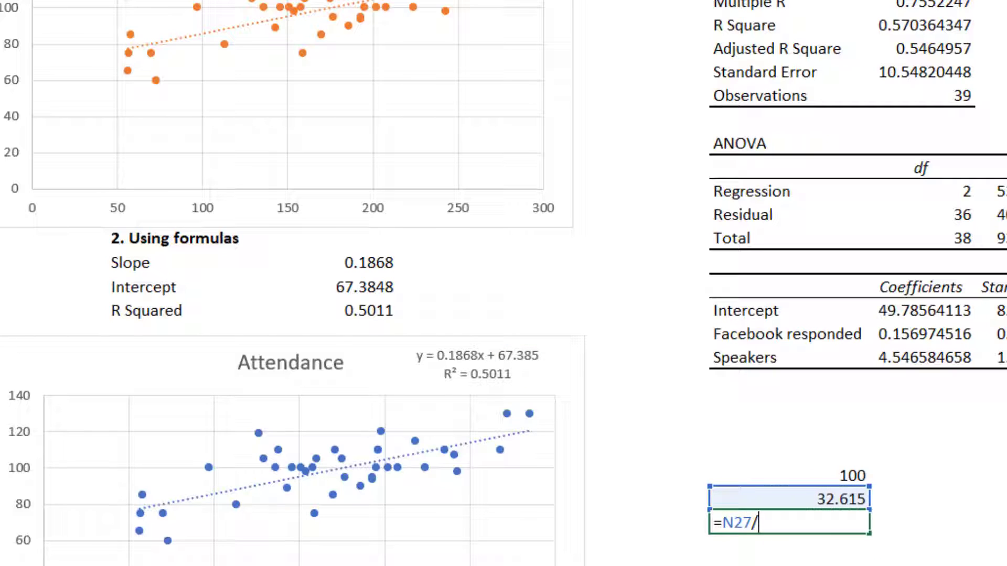
type(".")
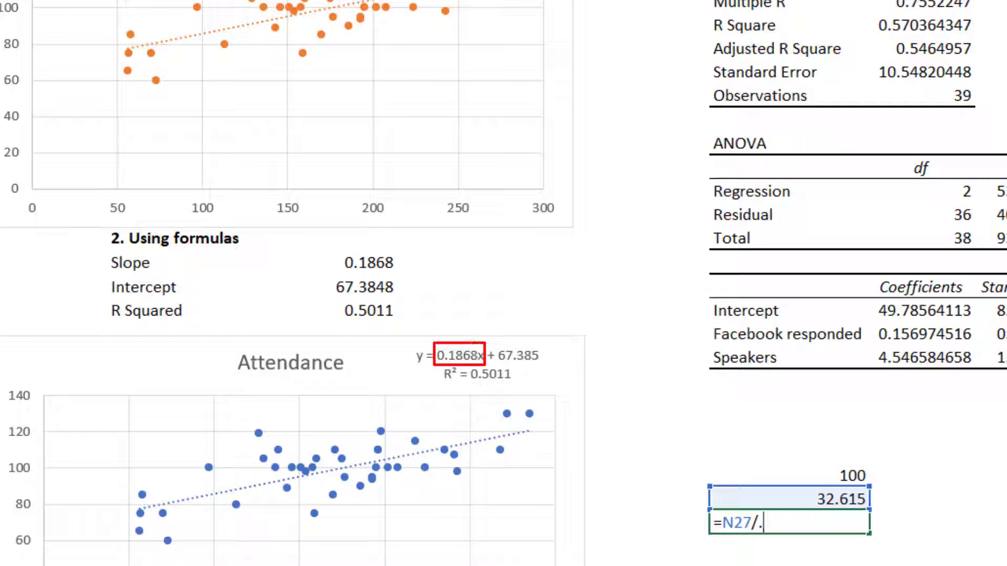
type("1868")
key("Return")
key("Up")
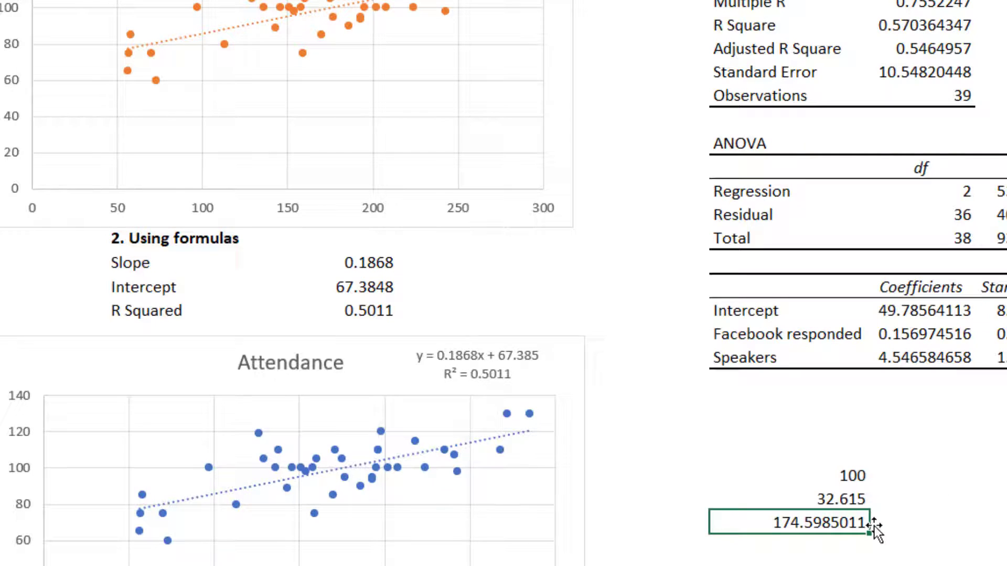
left_click(814, 477)
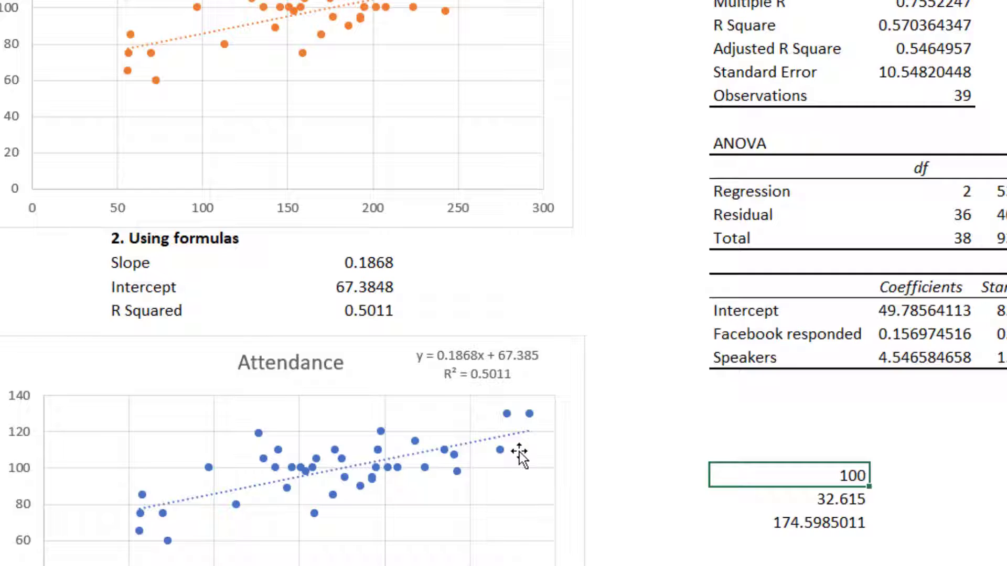
Step: Enter =SLOPE(C4:C42,B4:B42) in the empty cell beside the existing Slope value
left_click(767, 430)
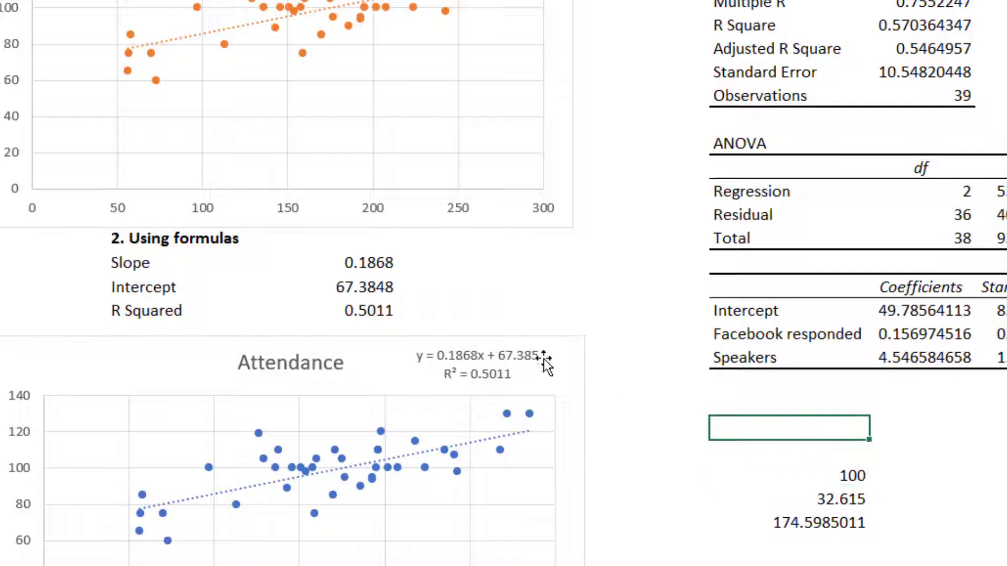
left_click(354, 264)
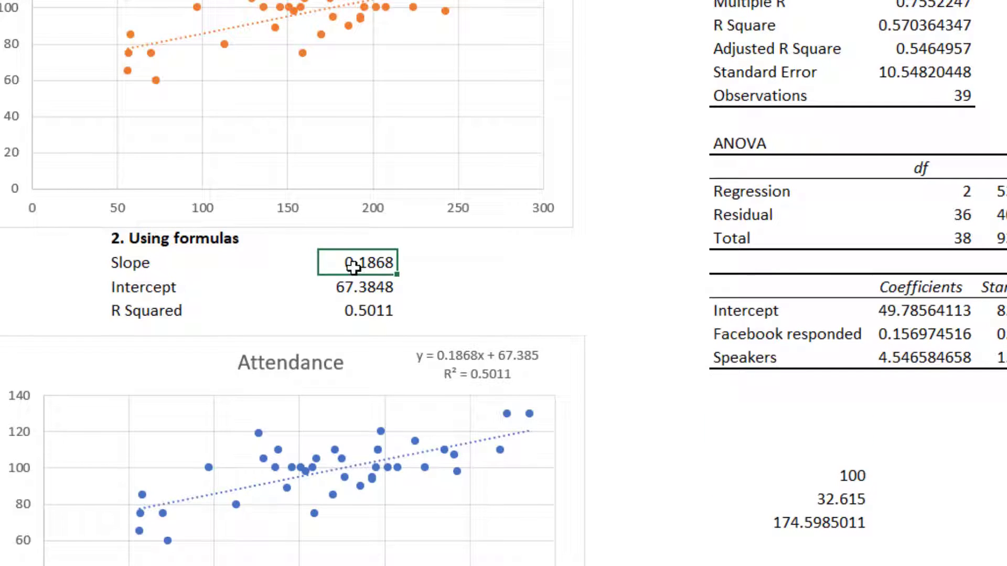
key("Right")
key("Right")
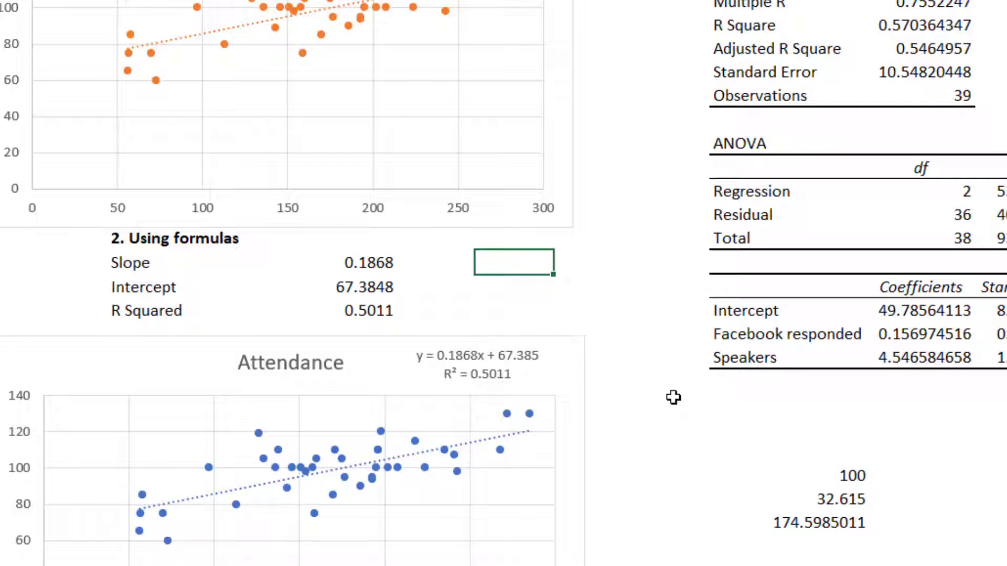
type("=slo")
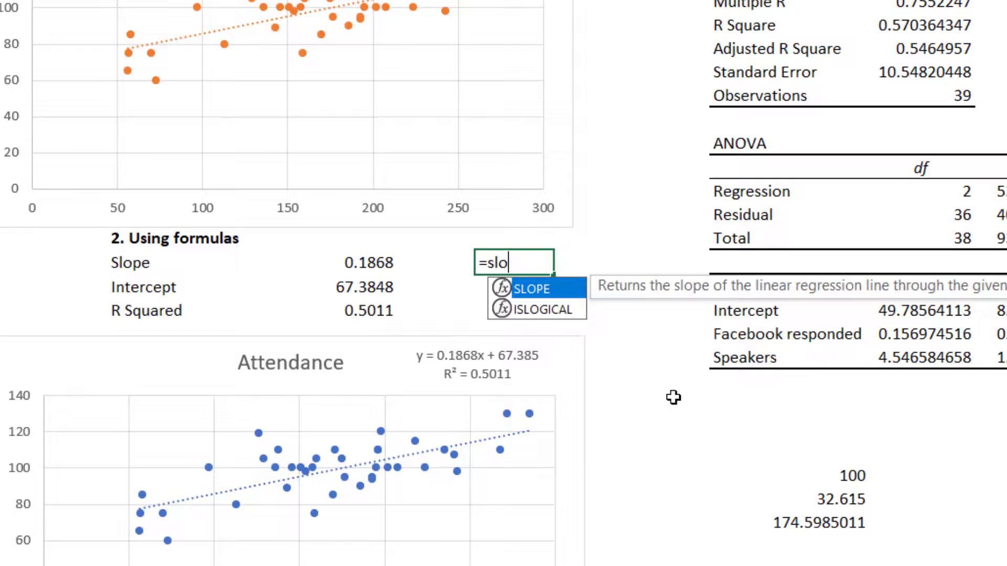
key("Tab")
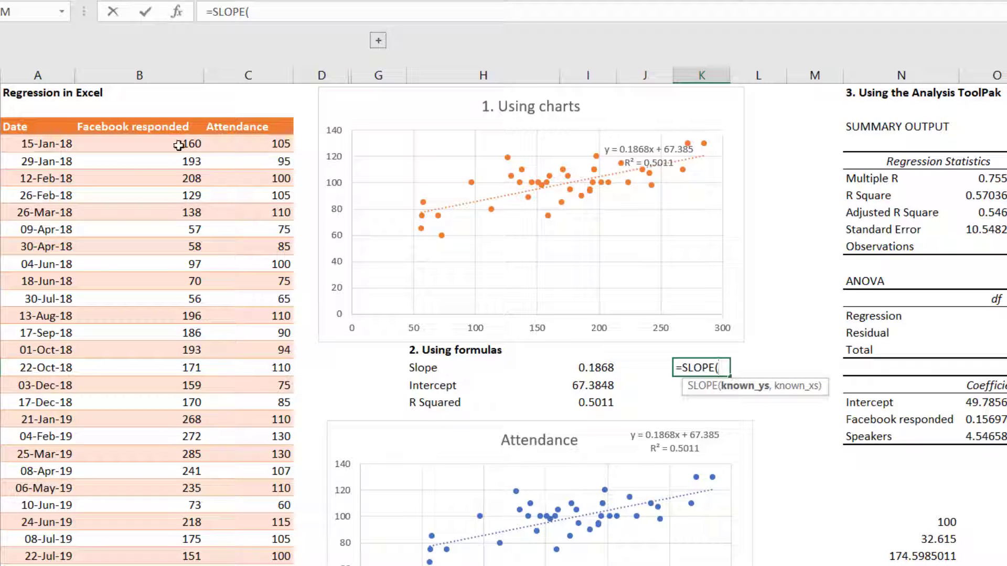
left_click(235, 149)
key("ctrl+shift+Down")
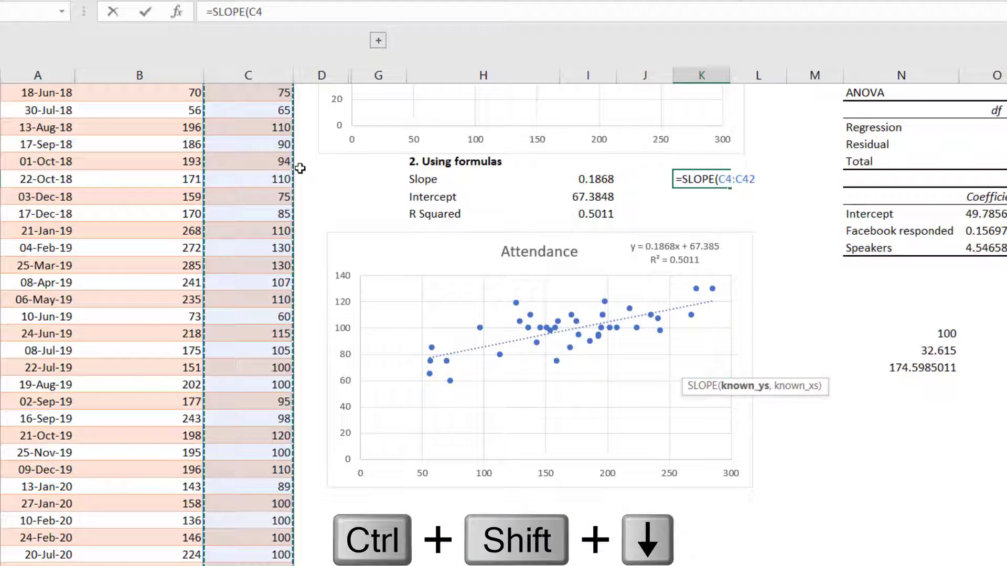
type(",")
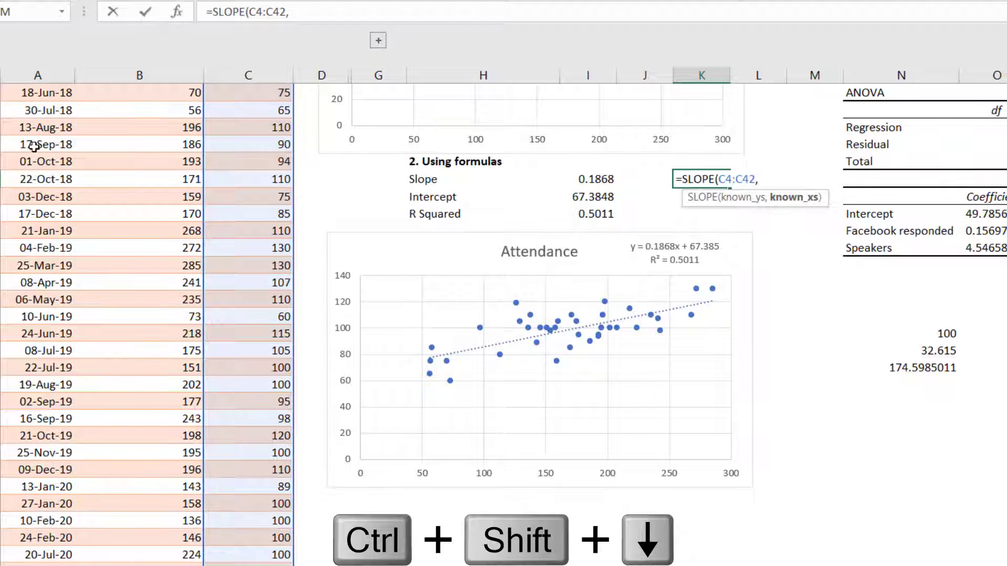
scroll(57, 165, "up", 4)
left_click(151, 149)
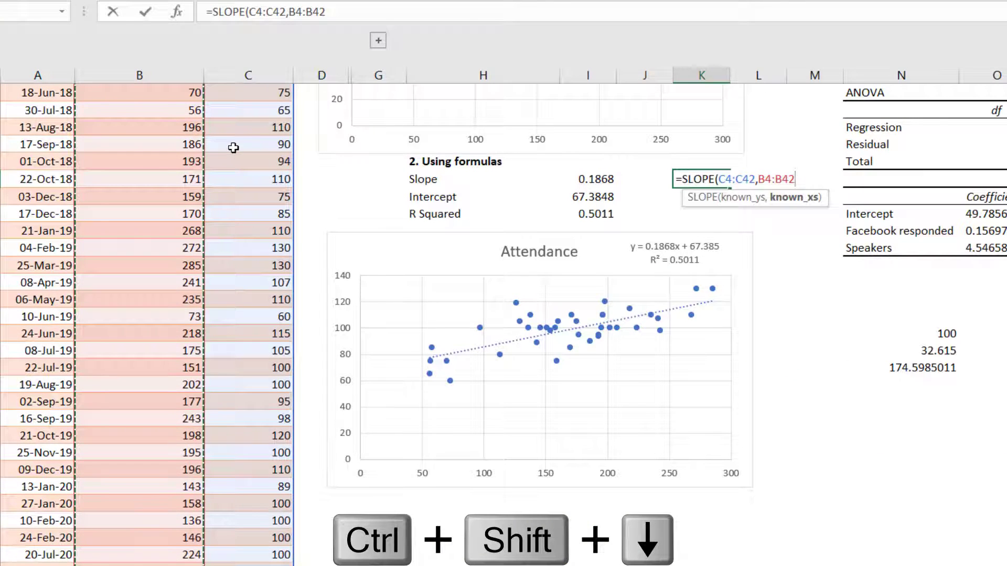
scroll(233, 148, "up", 4)
type(")")
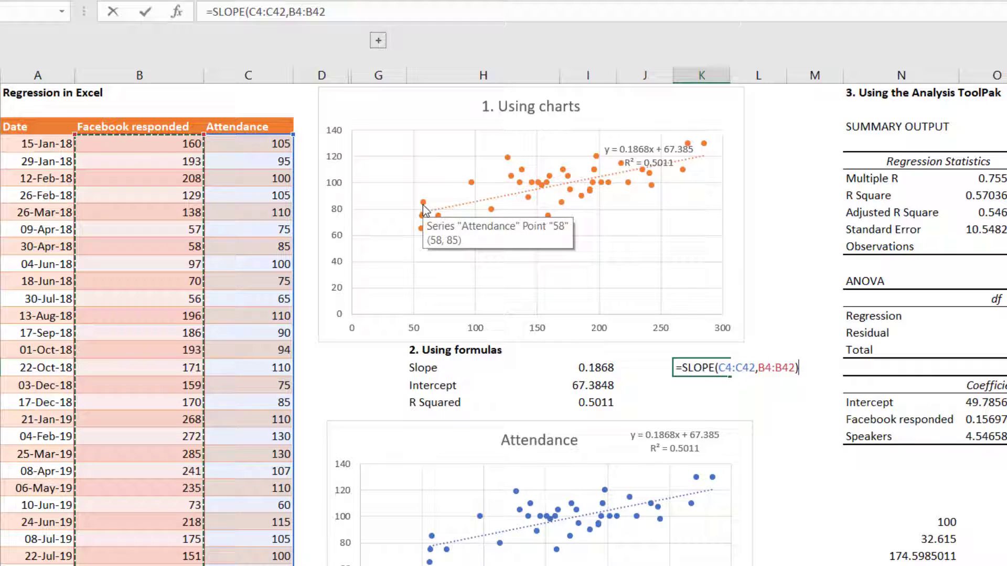
key("Return")
Step: Adjust the slope result's decimal places so it displays 0.1868
key("Up")
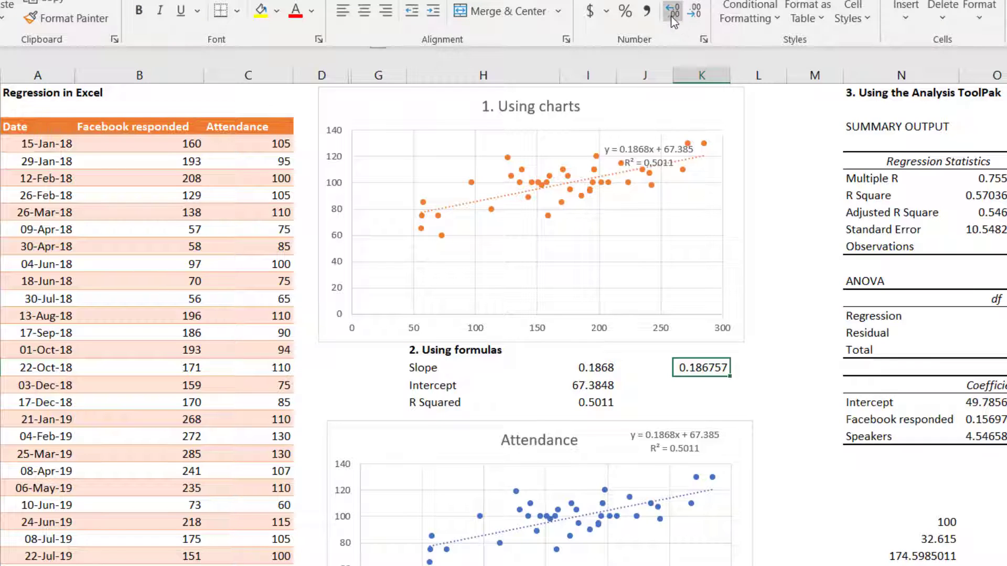
left_click(679, 16)
left_click(692, 14)
left_click(692, 14)
left_click(692, 15)
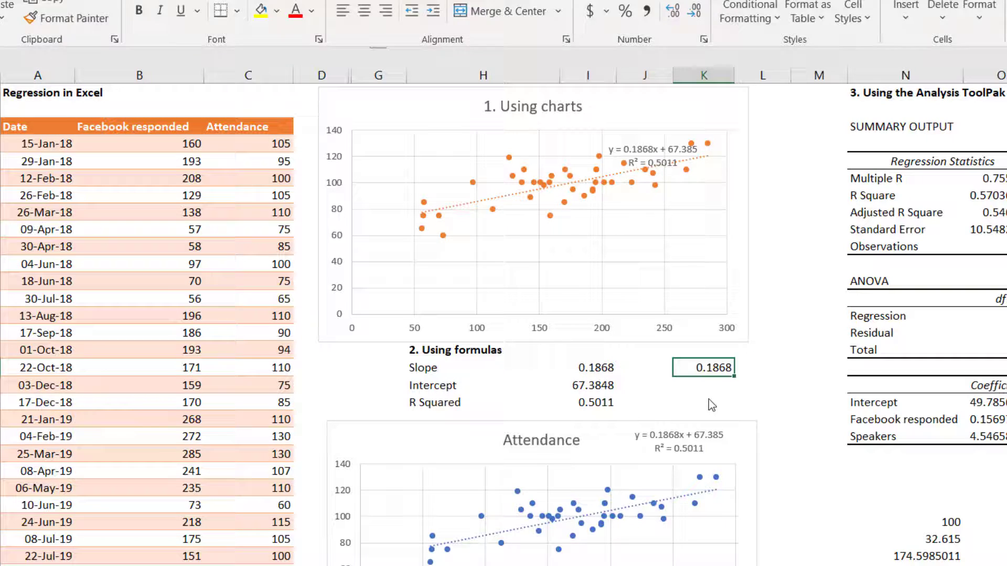
Step: Enter =INTERCEPT(C4:C42,B4:B42) beside the Intercept row, returning 67.38481
left_click(709, 380)
left_click(706, 384)
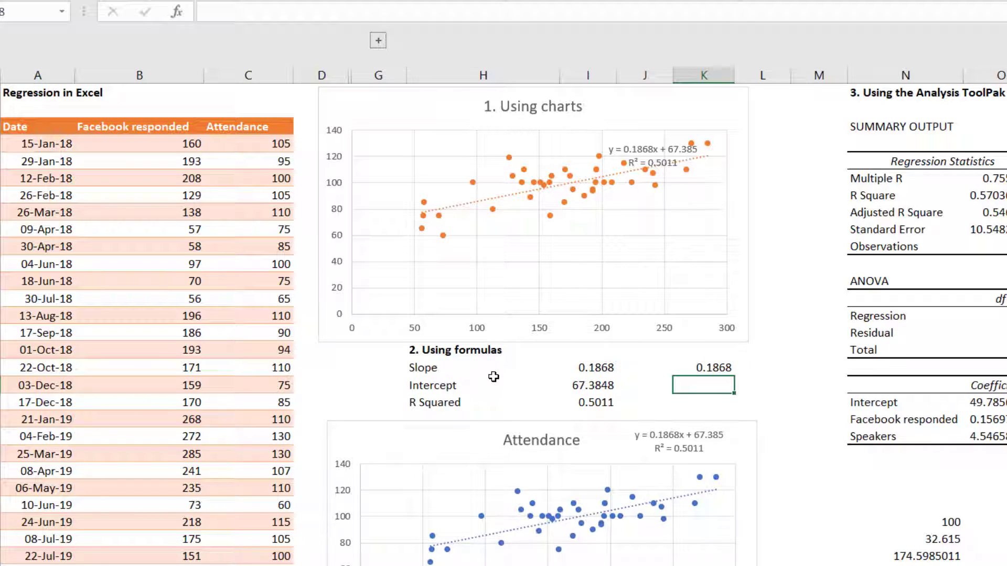
type("=inter")
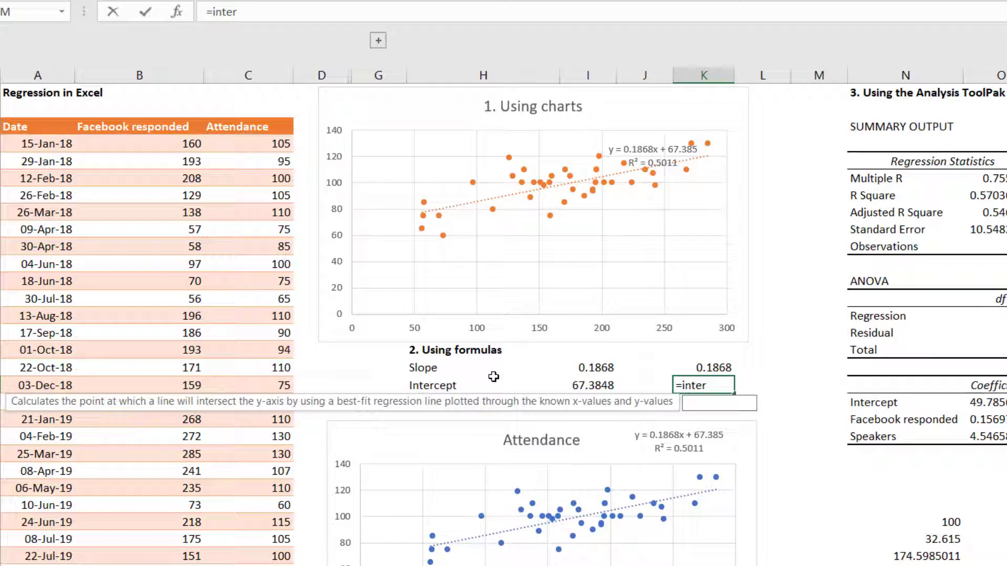
key("Tab")
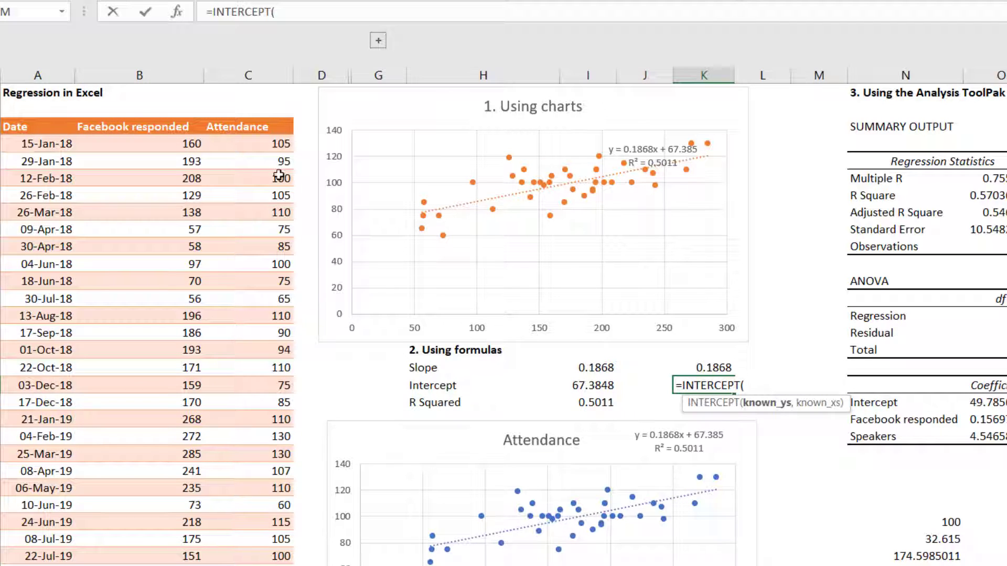
left_click(253, 142)
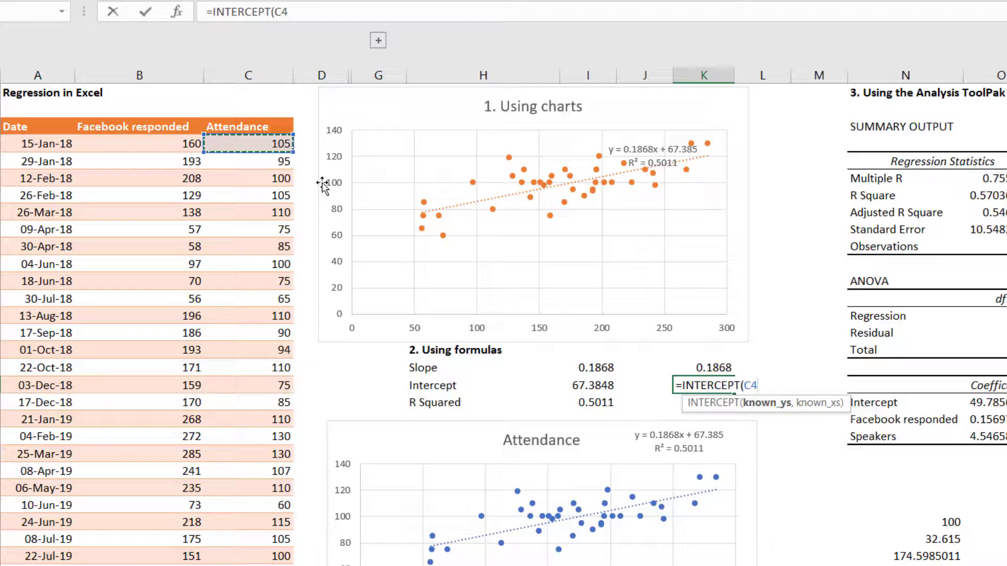
key("ctrl+shift+Down")
type(",")
key("Left")
key("Left")
key("Left")
key("Left")
key("Left")
key("Left")
key("Left")
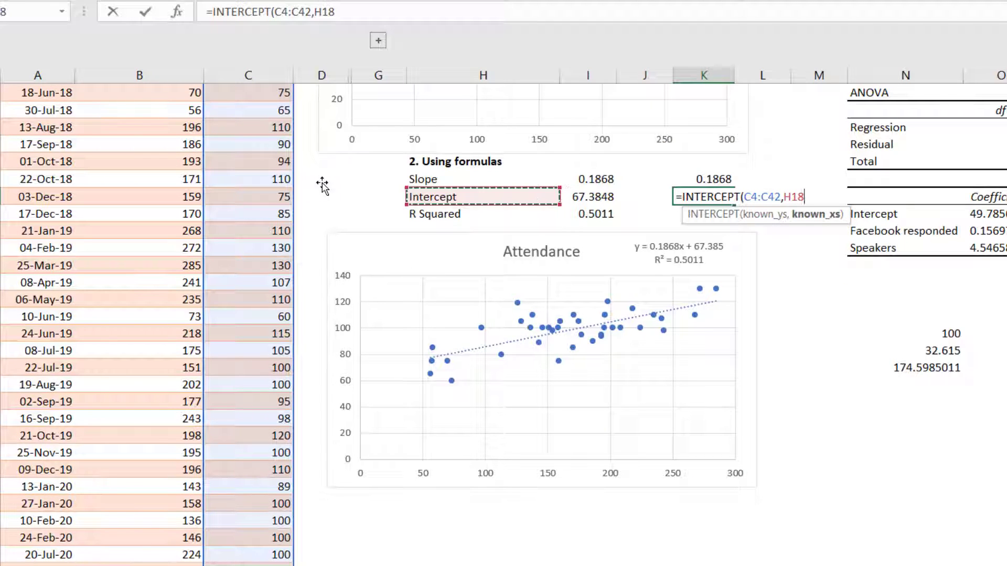
key("ctrl+Up")
key("Down")
key("ctrl+shift+Down")
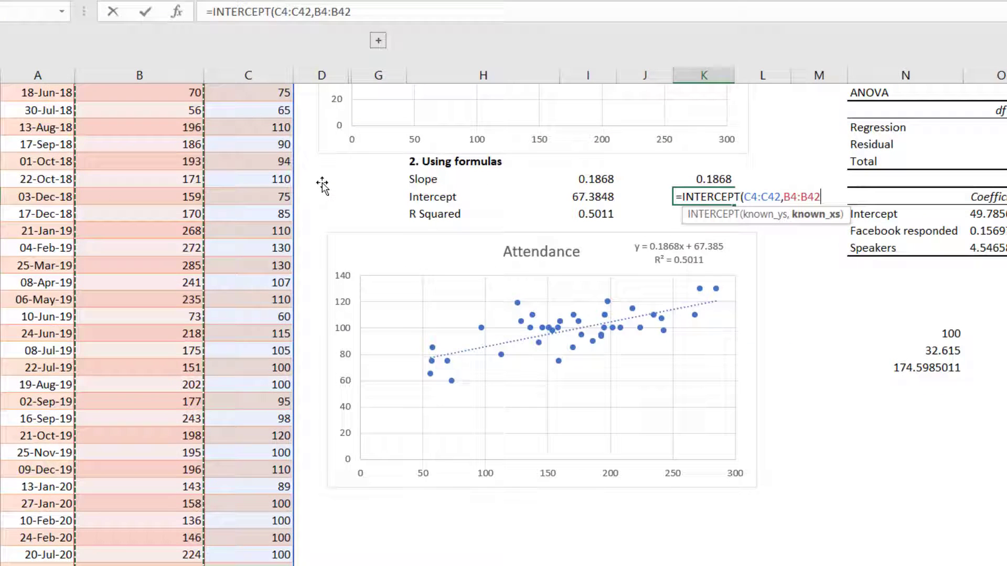
type(")")
key("Return")
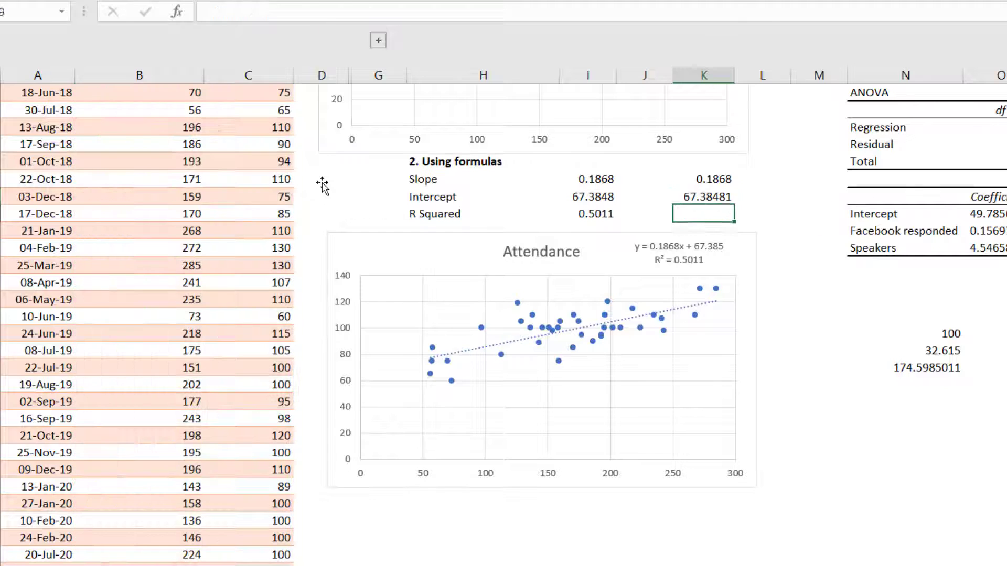
key("Up")
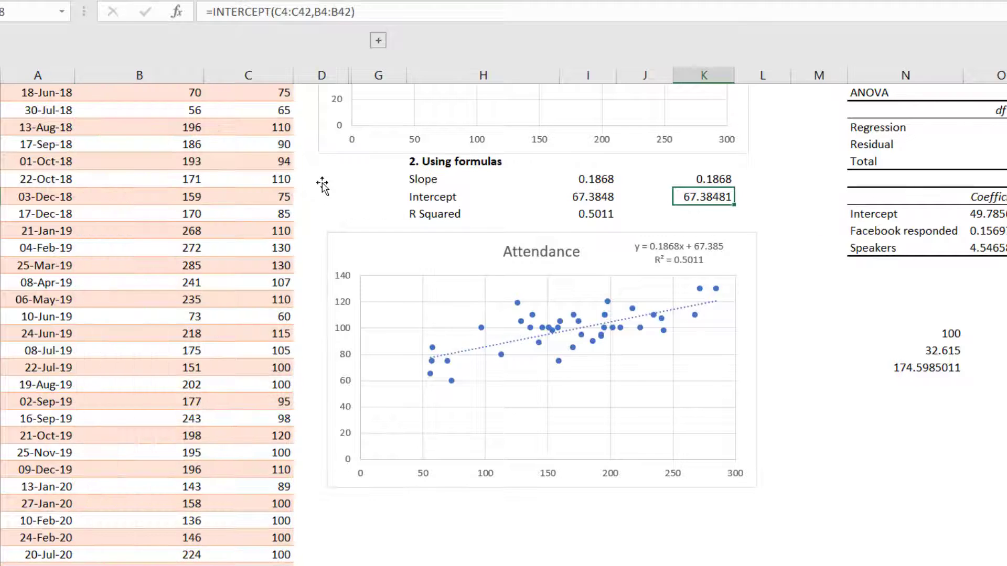
Step: Enter =RSQ(C4:C42,B4:B42) beside the R Squared row, returning 0.501128
left_click(703, 212)
type("=rs")
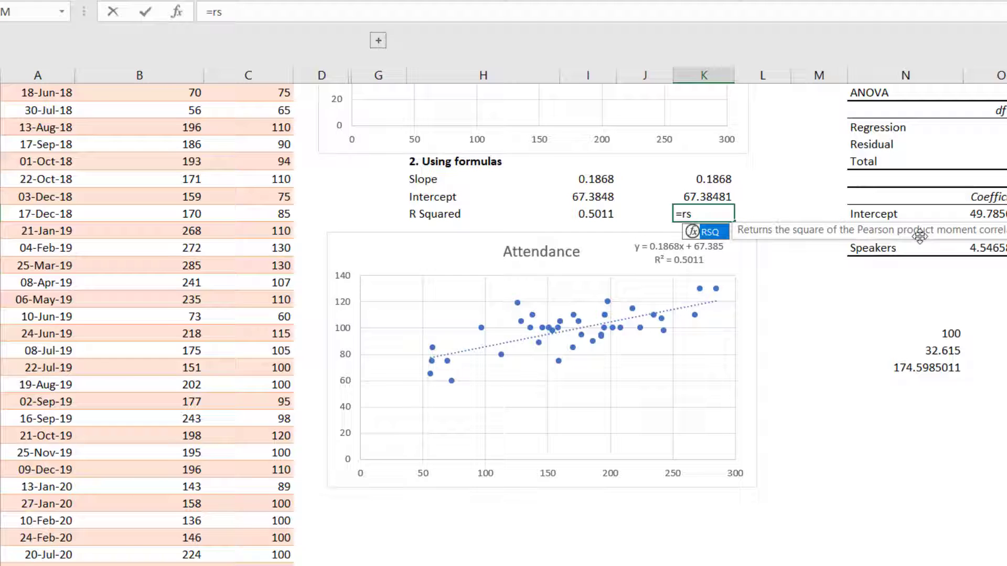
key("Tab")
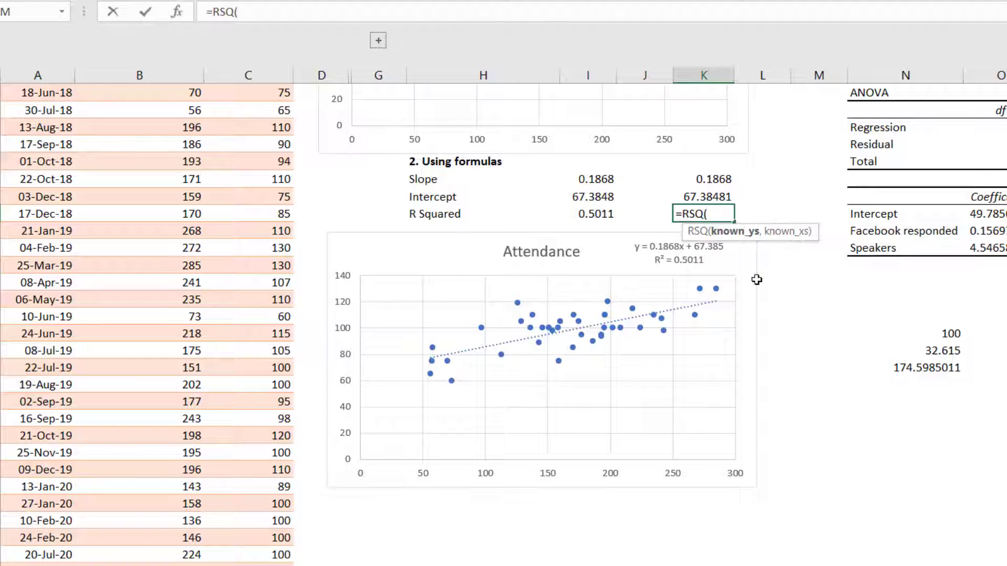
scroll(280, 148, "up", 4)
left_click(274, 144)
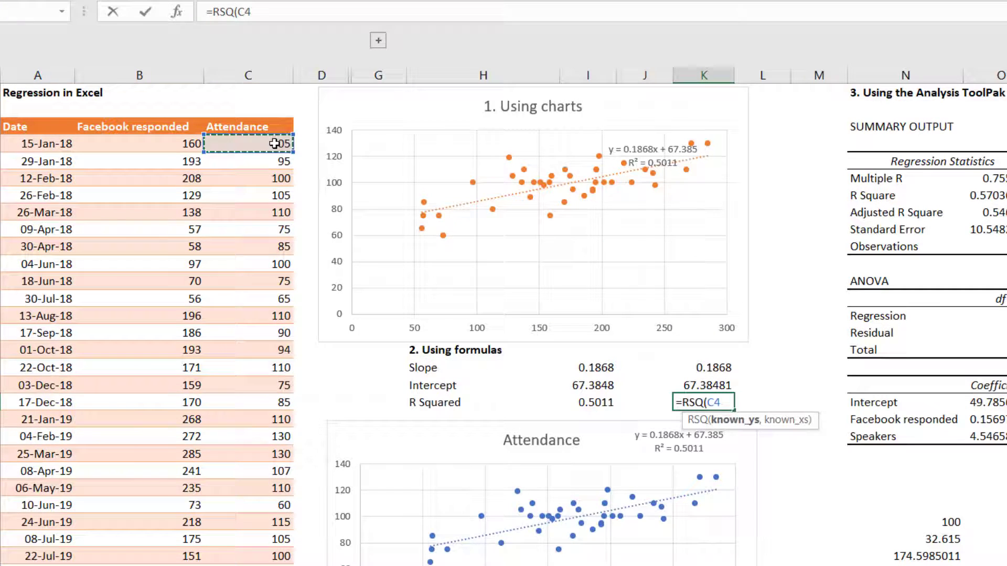
key("ctrl+shift+Down")
type(",")
key("Left")
key("Left")
key("Left")
key("Left")
key("Left")
key("Left")
key("Left")
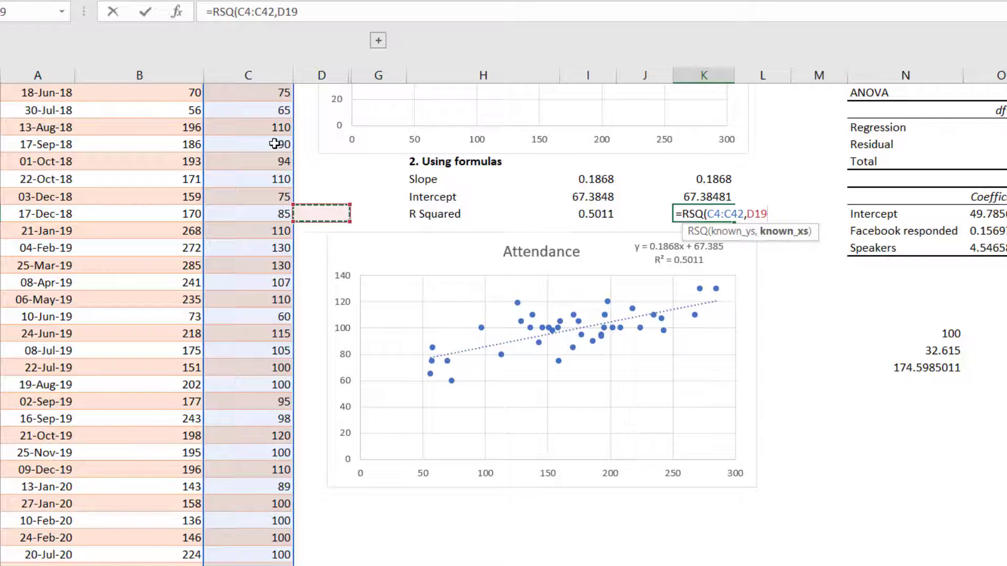
key("ctrl+Up")
key("Down")
key("ctrl+shift+Down")
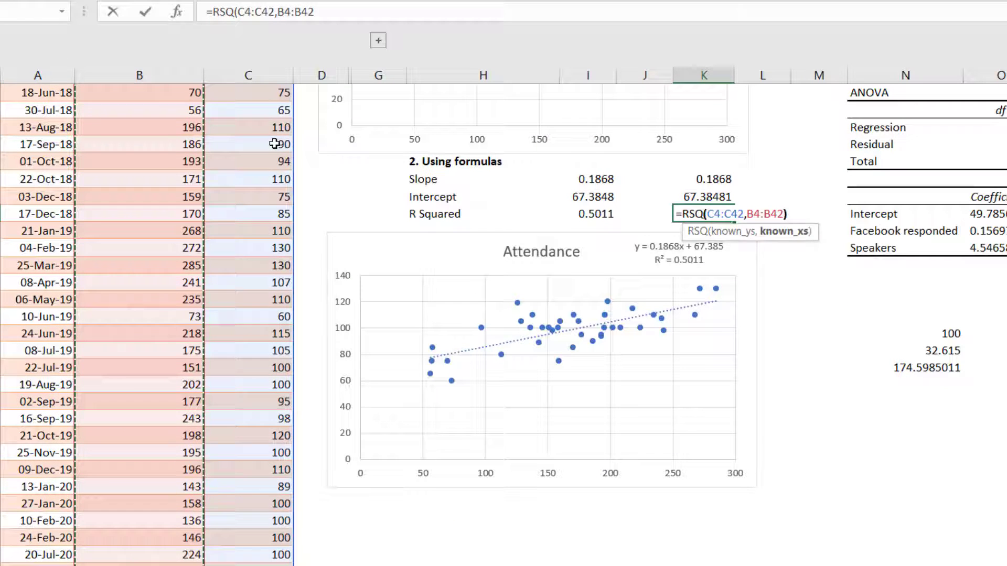
type(")")
key("Return")
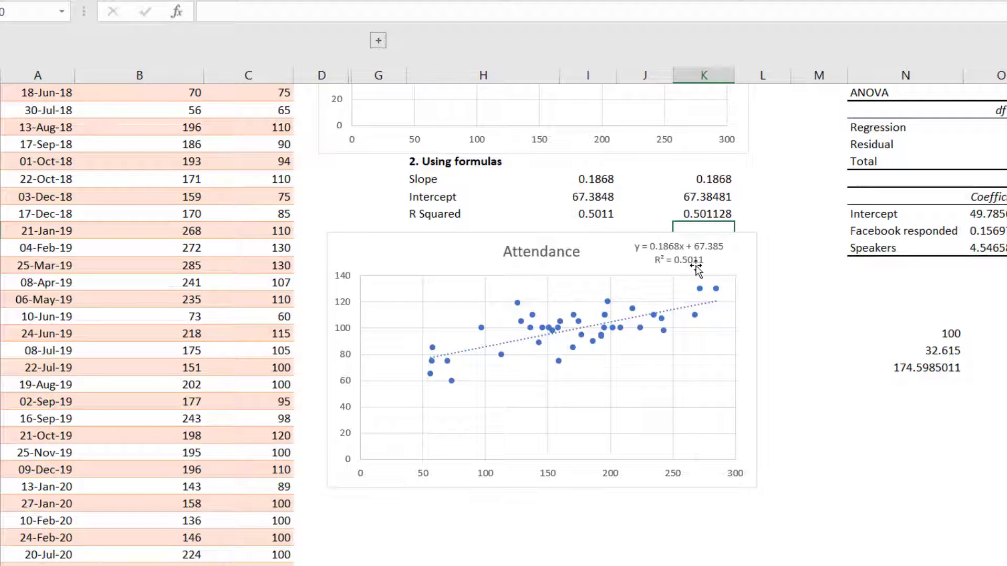
Step: Drag the Attendance trendline chart lower so it clears the Using formulas table
scroll(810, 265, "up", 4)
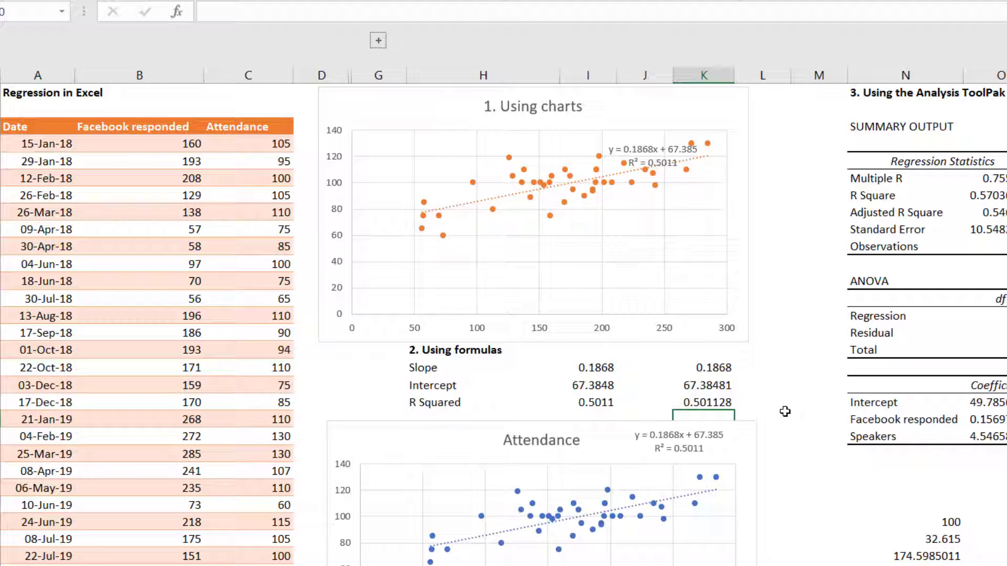
left_click_drag(743, 430, 739, 348)
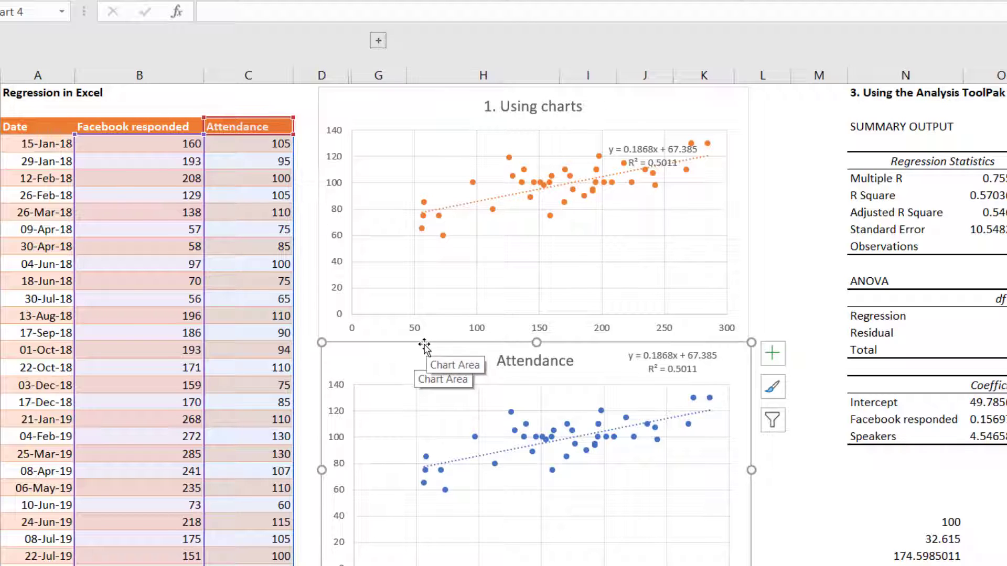
left_click_drag(425, 351, 451, 433)
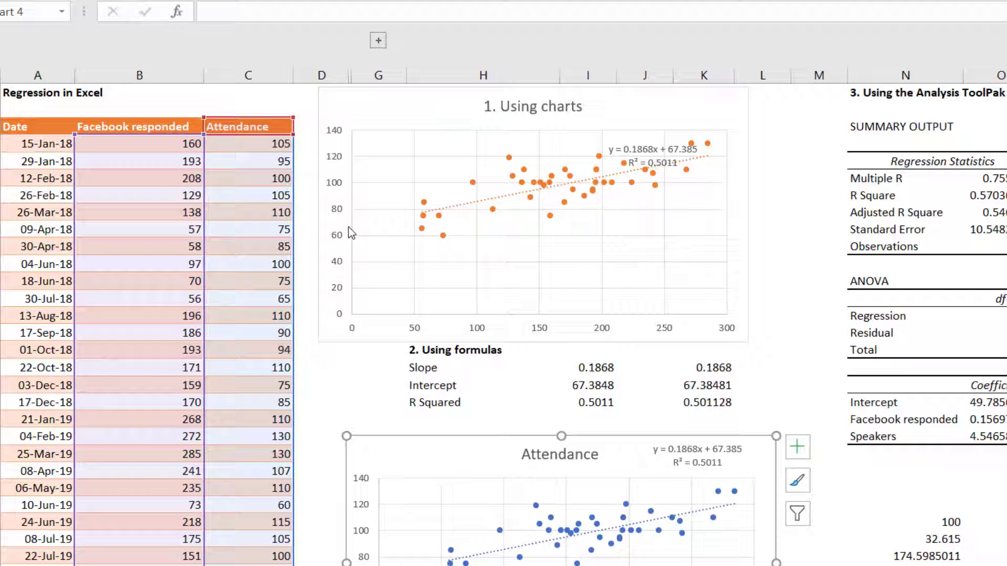
left_click(378, 41)
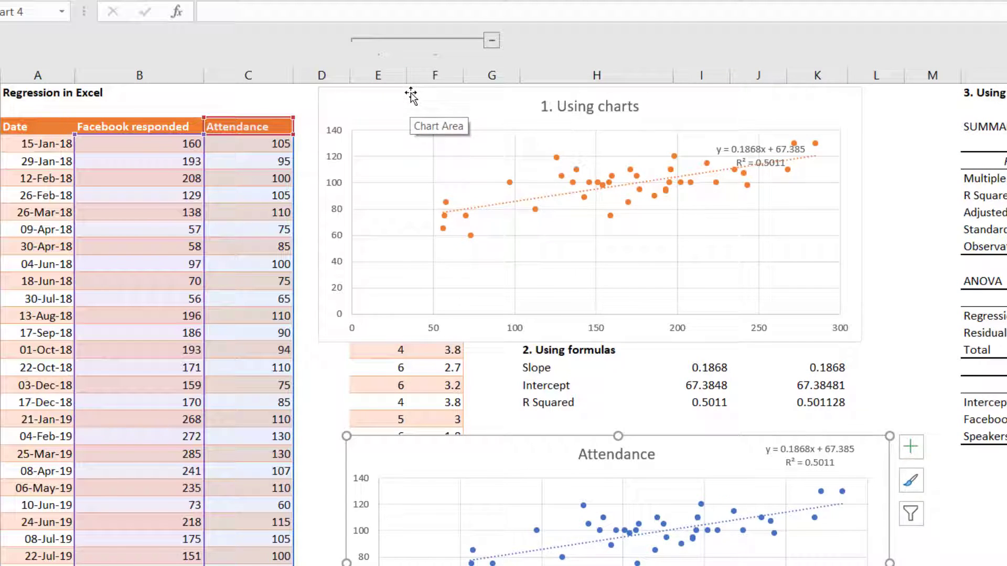
left_click_drag(410, 95, 684, 143)
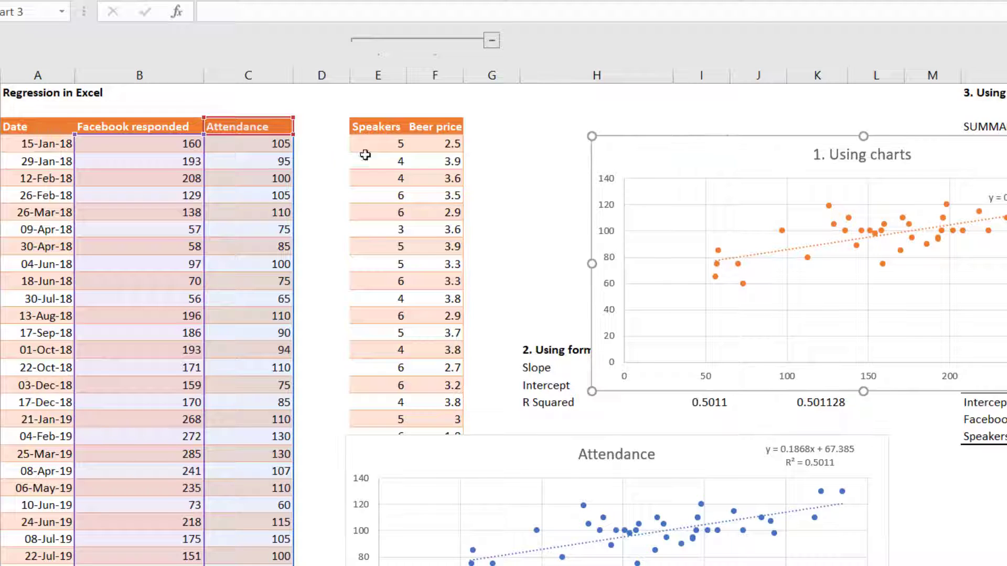
left_click(271, 127)
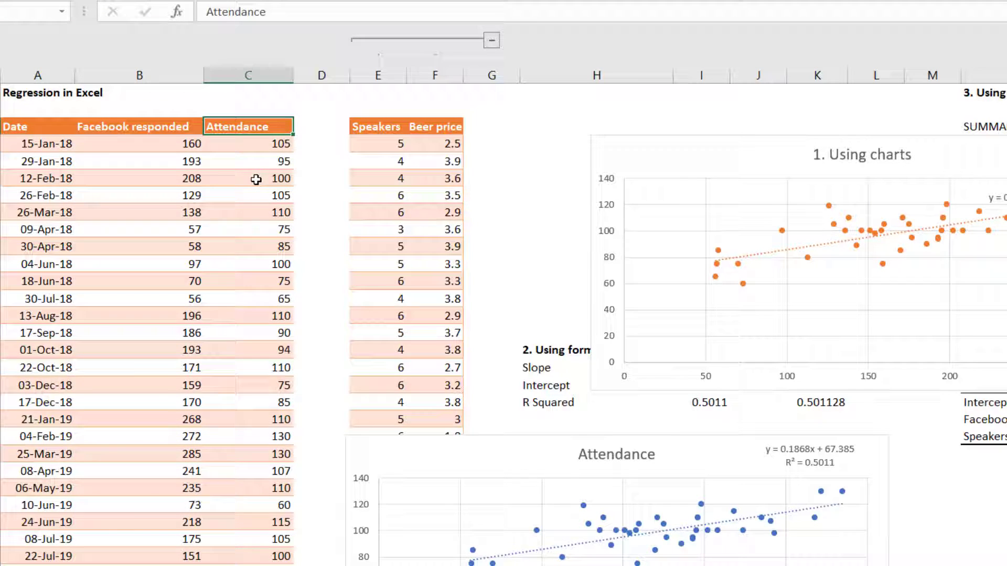
left_click(163, 126)
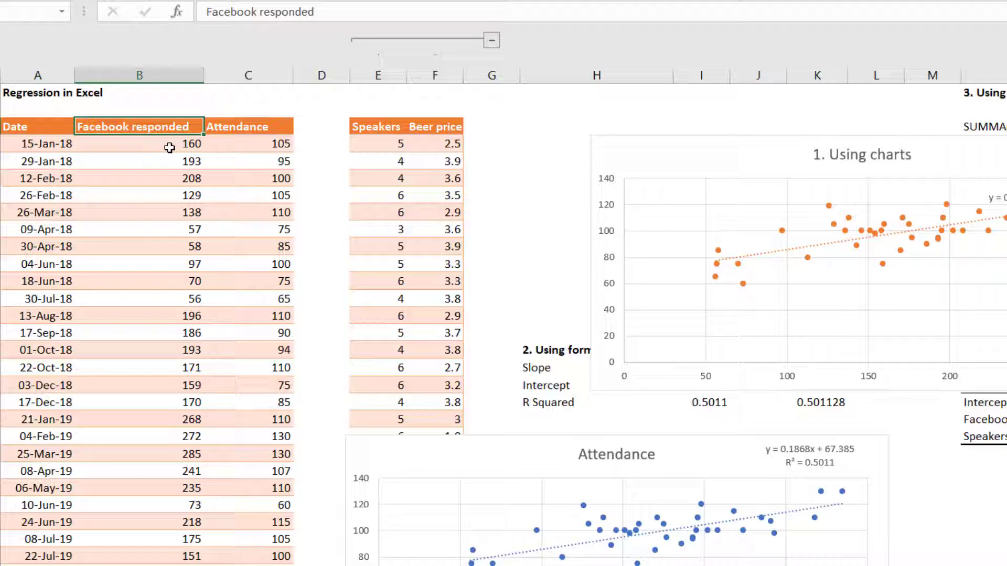
left_click(373, 129)
left_click(369, 212)
left_click(388, 281)
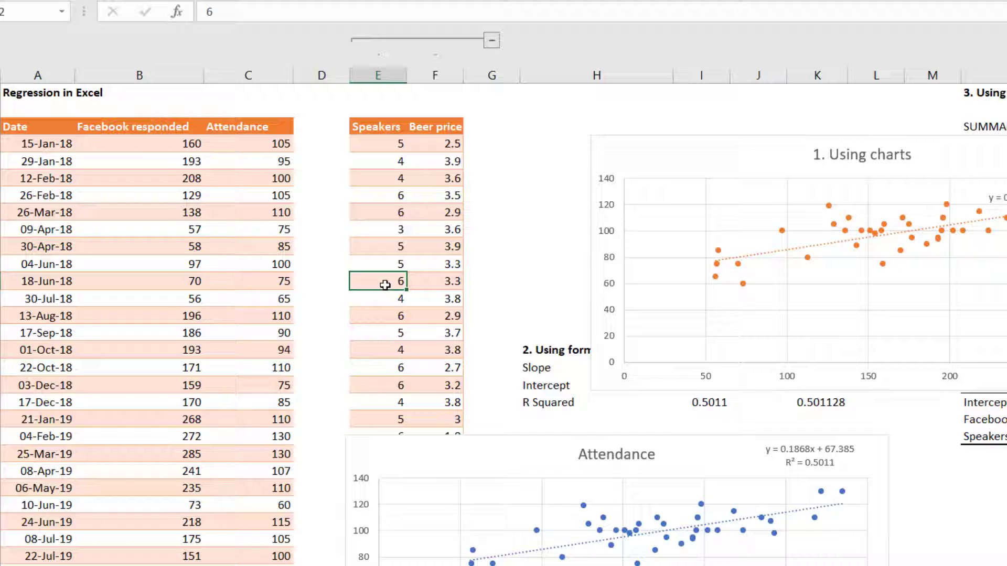
left_click(441, 147)
left_click(438, 212)
left_click(452, 282)
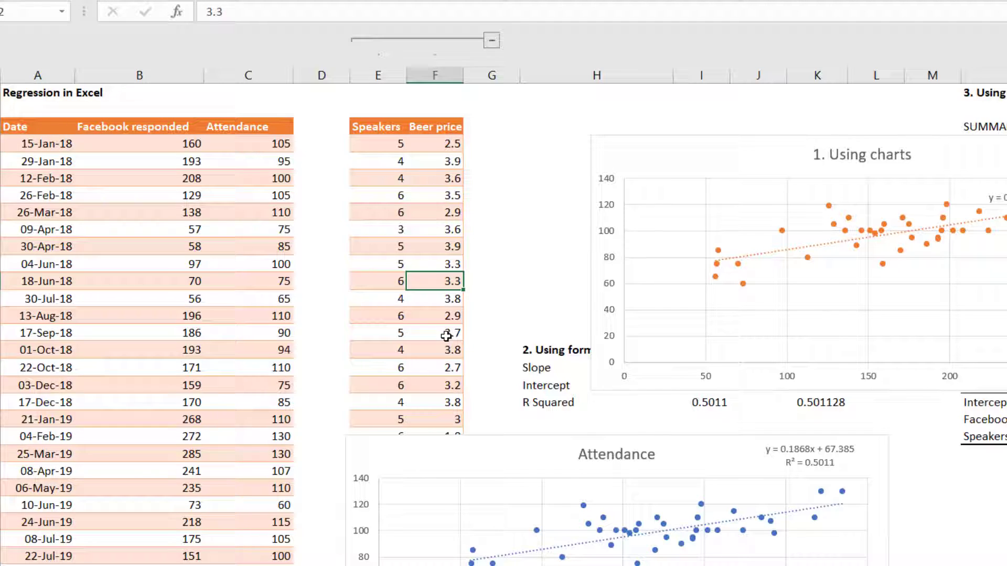
left_click(446, 336)
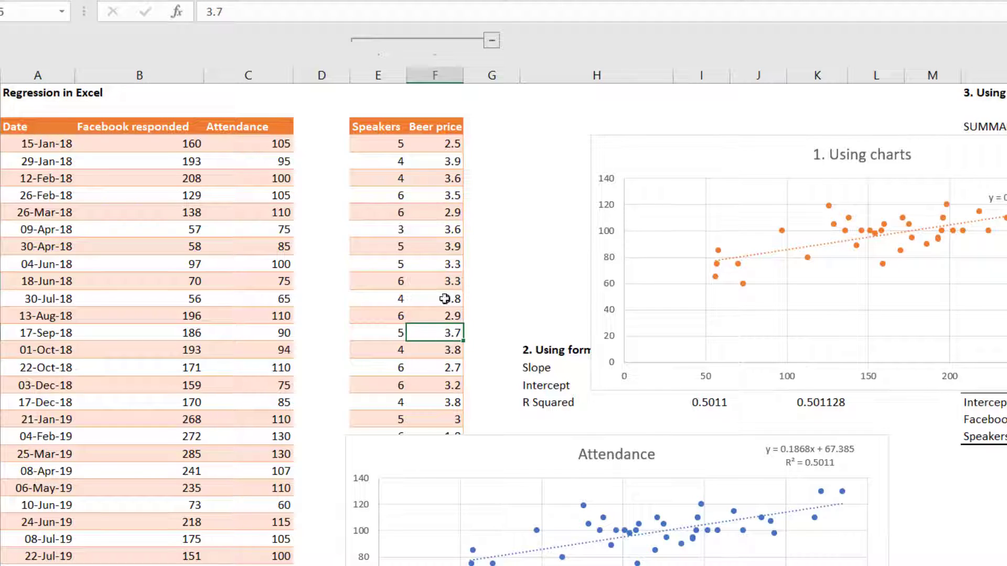
left_click(248, 126)
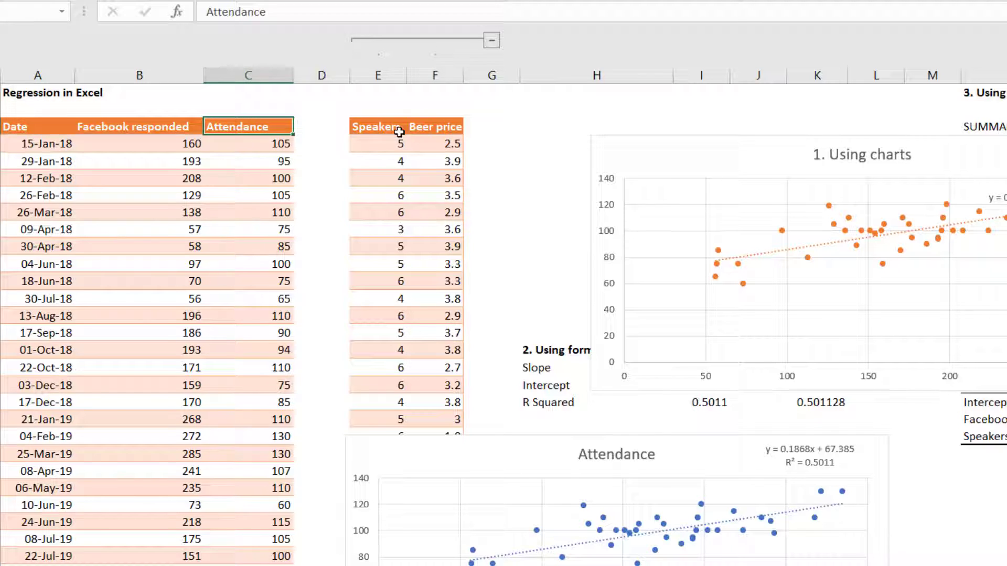
Step: Insert an empty column B before Facebook responded
left_click(163, 72)
right_click(176, 77)
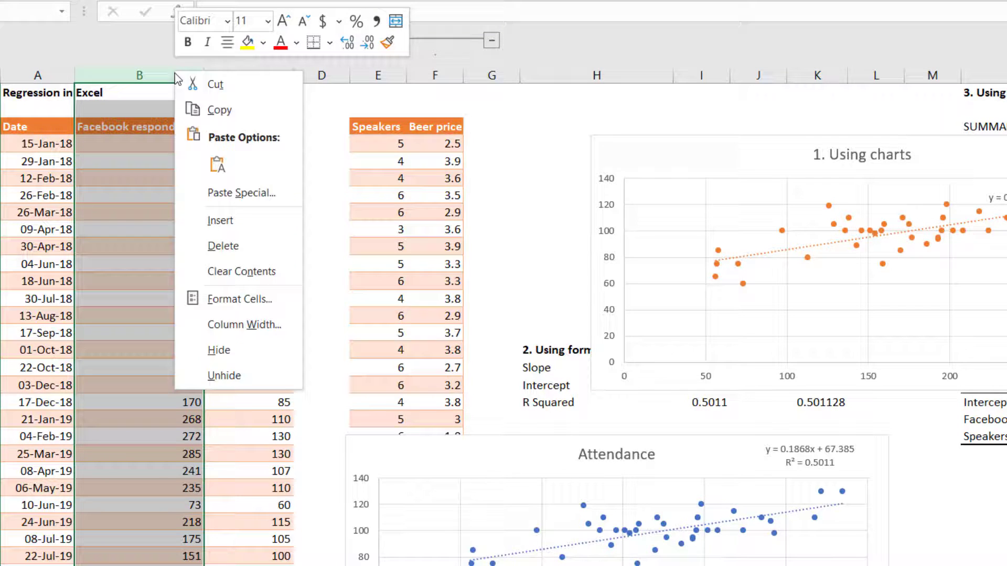
left_click(231, 220)
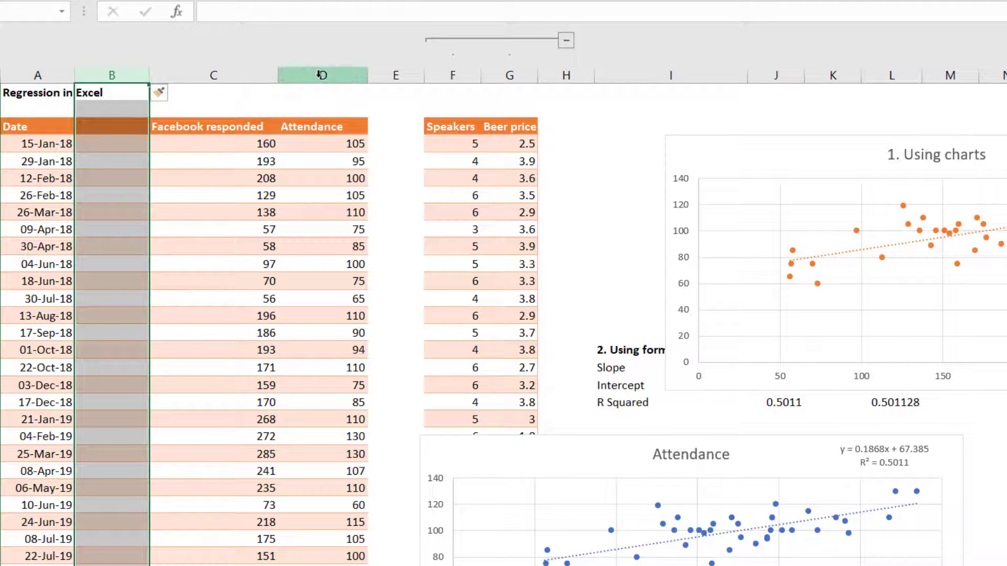
Step: Cut the Attendance column into the new column B and delete the emptied columns D and E
left_click(319, 73)
right_click(318, 74)
left_click(382, 89)
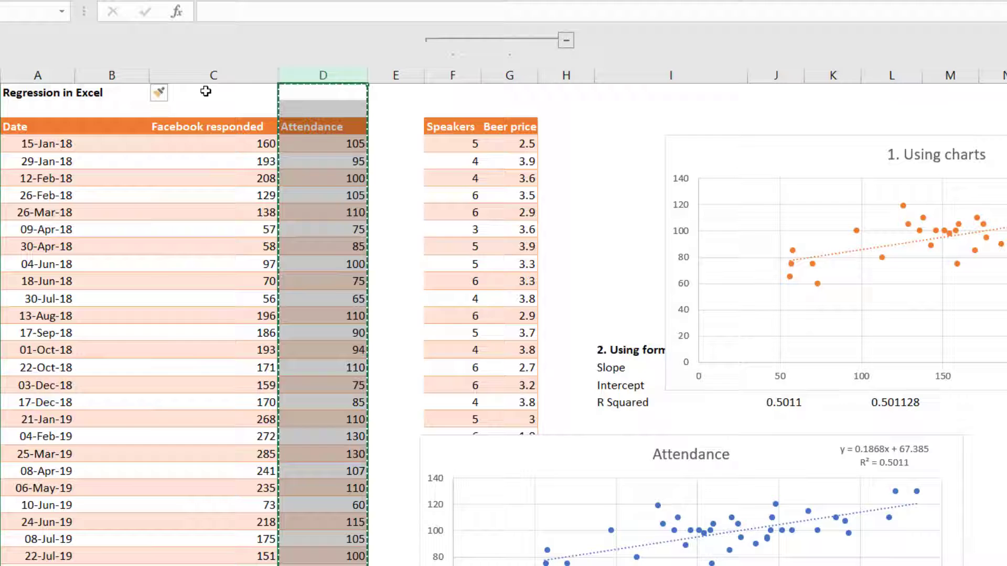
left_click(135, 75)
right_click(134, 76)
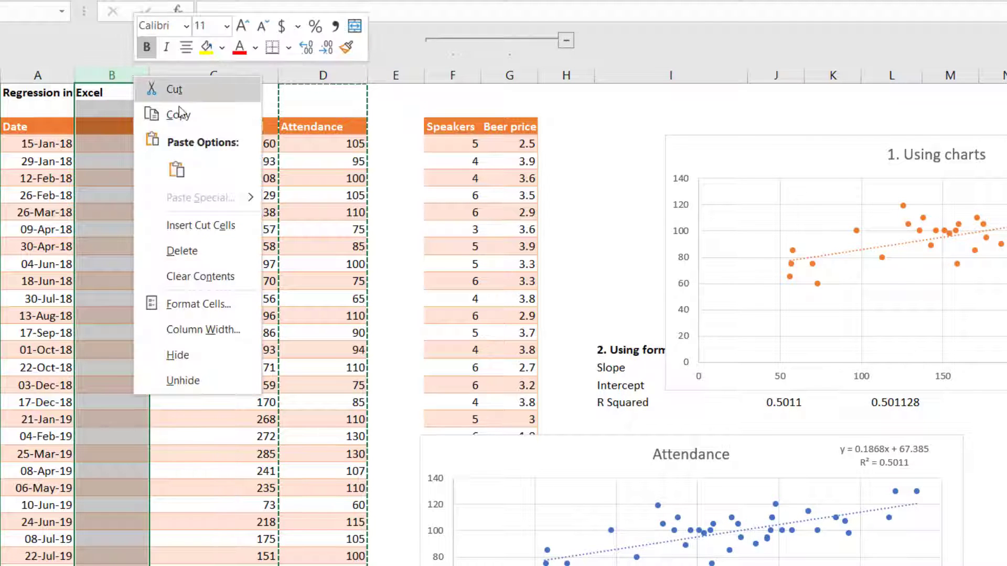
left_click(176, 170)
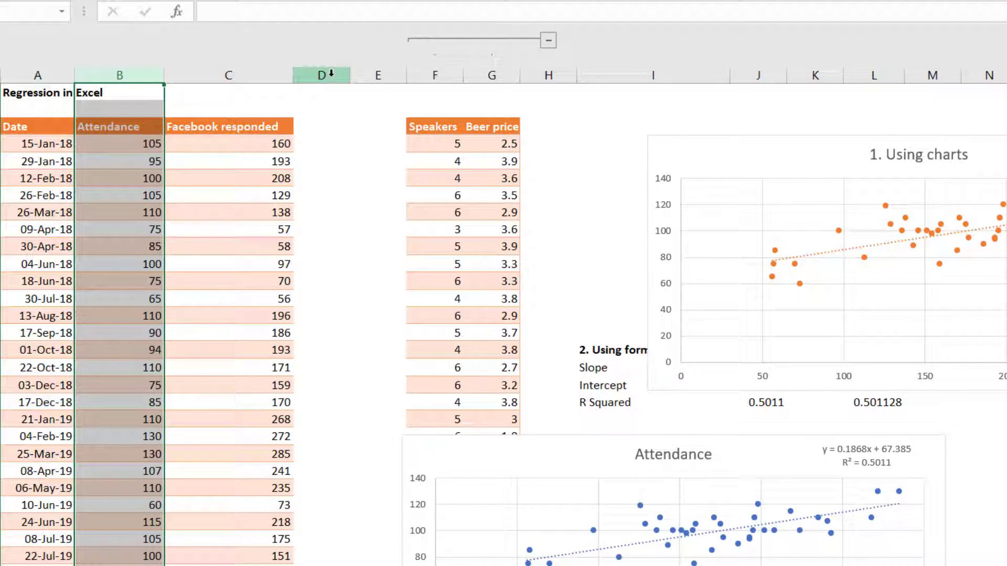
left_click_drag(321, 75, 376, 76)
key("ctrl+minus")
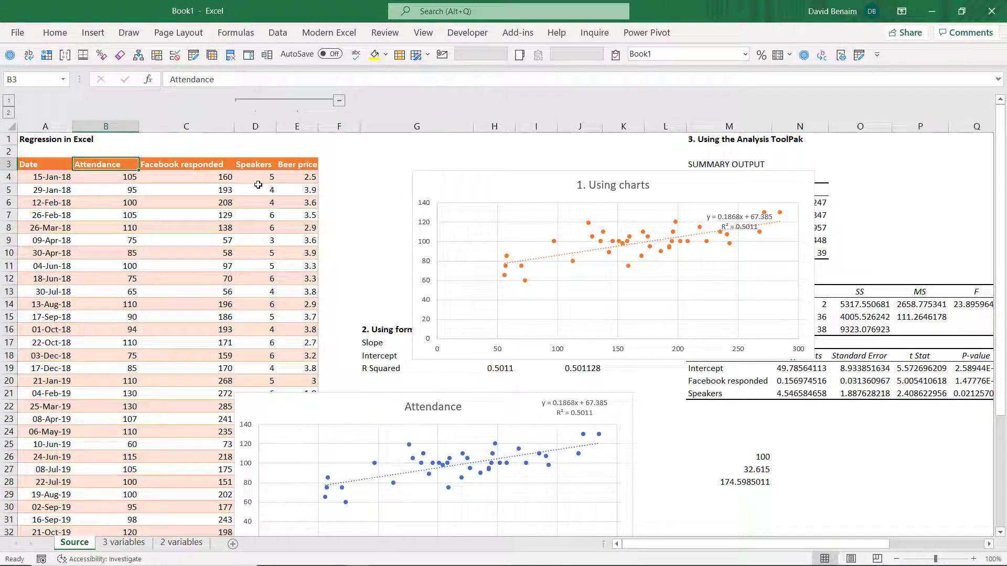
Step: Drag the Attendance chart down and to the right
left_click(825, 445)
left_click(420, 386)
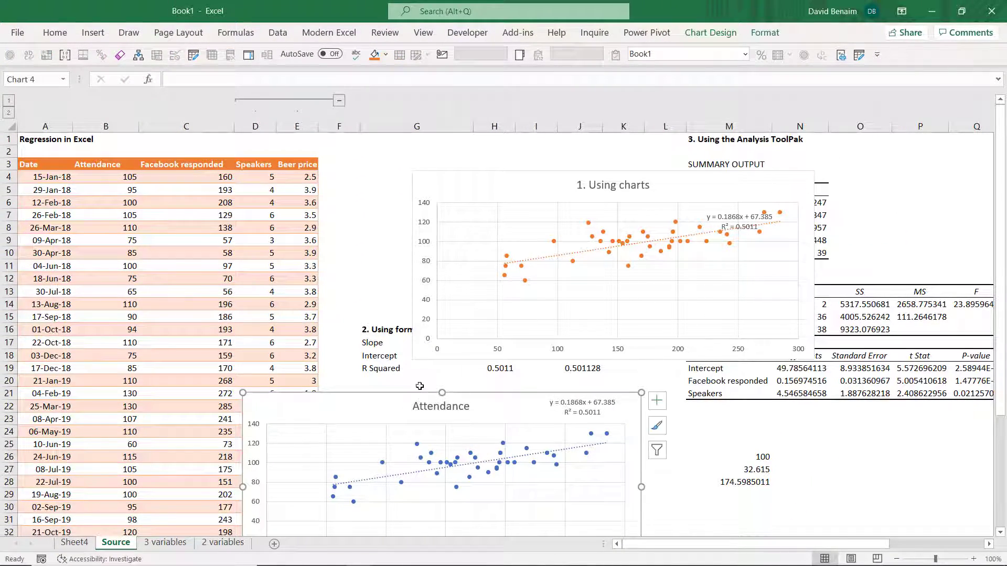
left_click_drag(380, 397, 582, 466)
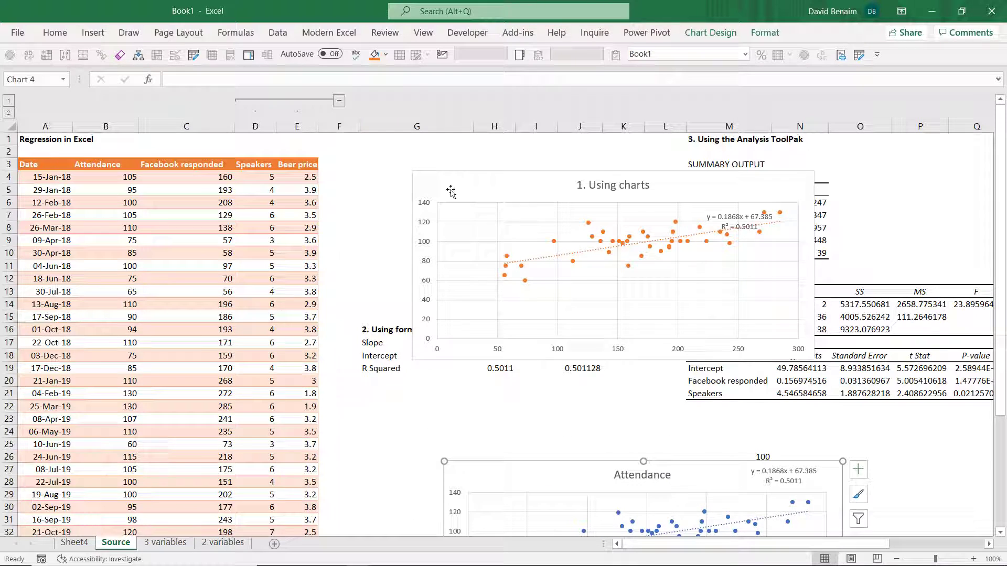
Step: Zoom out and move the '1. Using charts' chart down below the formula results
left_click_drag(450, 198, 442, 365)
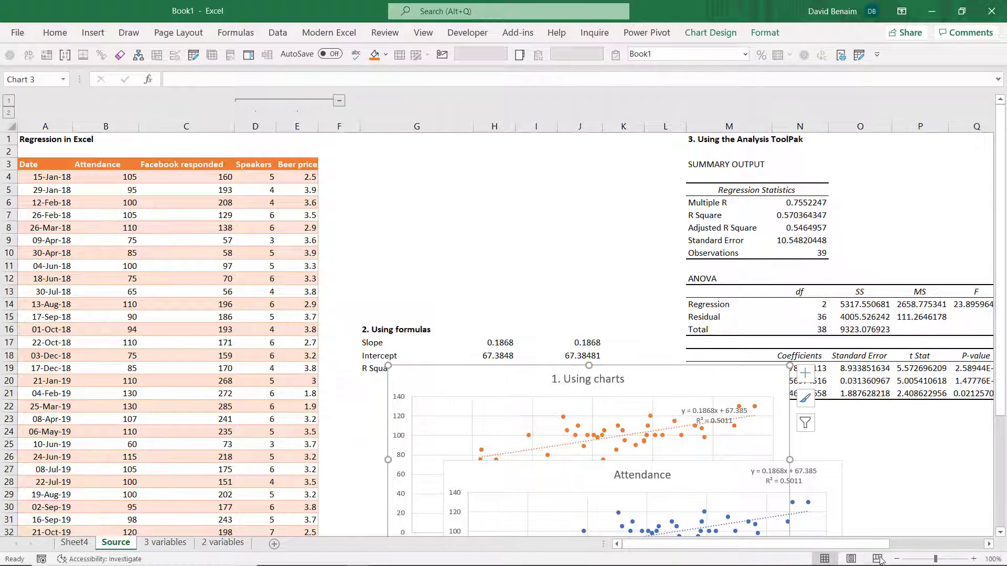
left_click(897, 559)
left_click(896, 559)
left_click(897, 559)
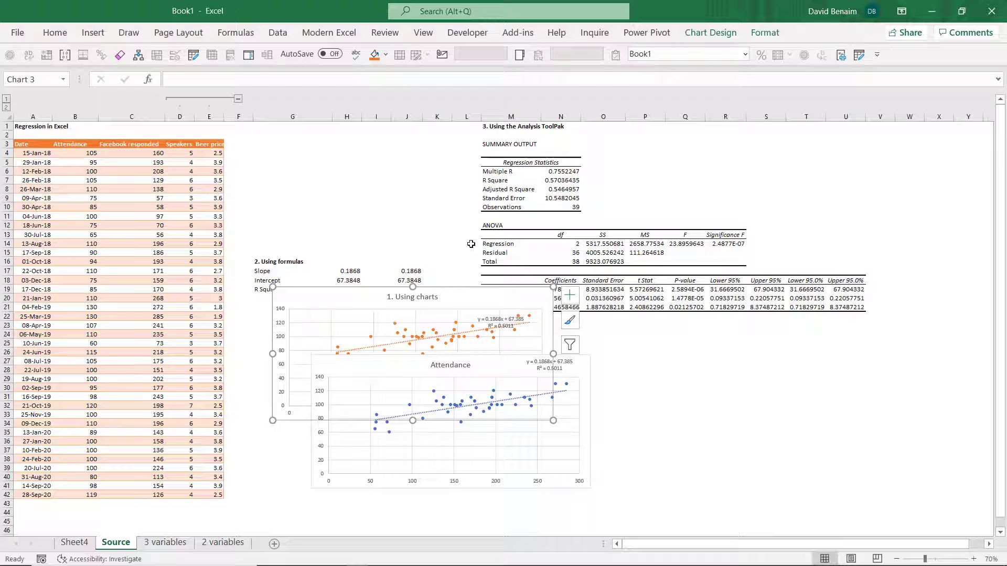
left_click_drag(501, 295, 500, 347)
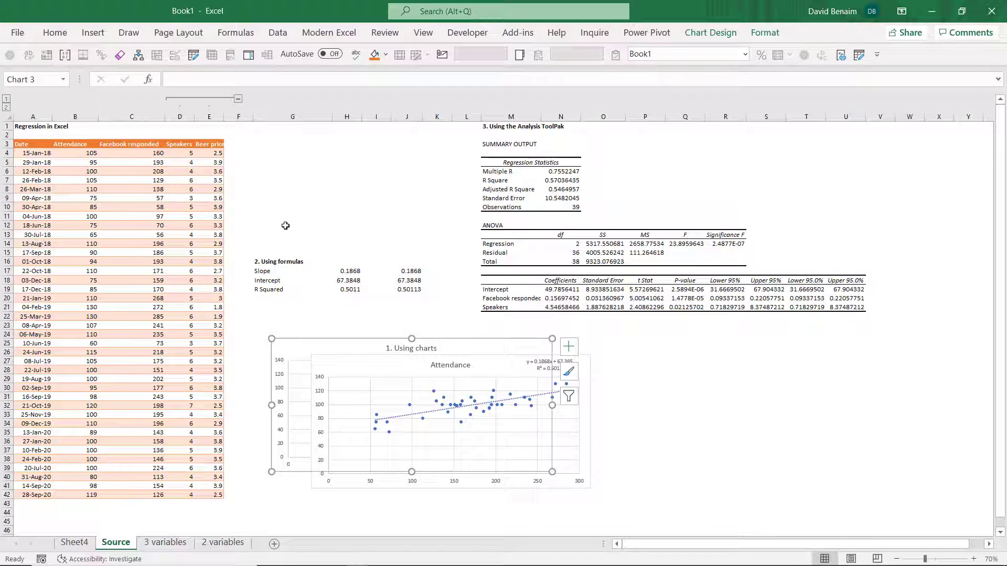
Step: Launch Data Analysis from the Data tab and choose the Regression tool
left_click(277, 37)
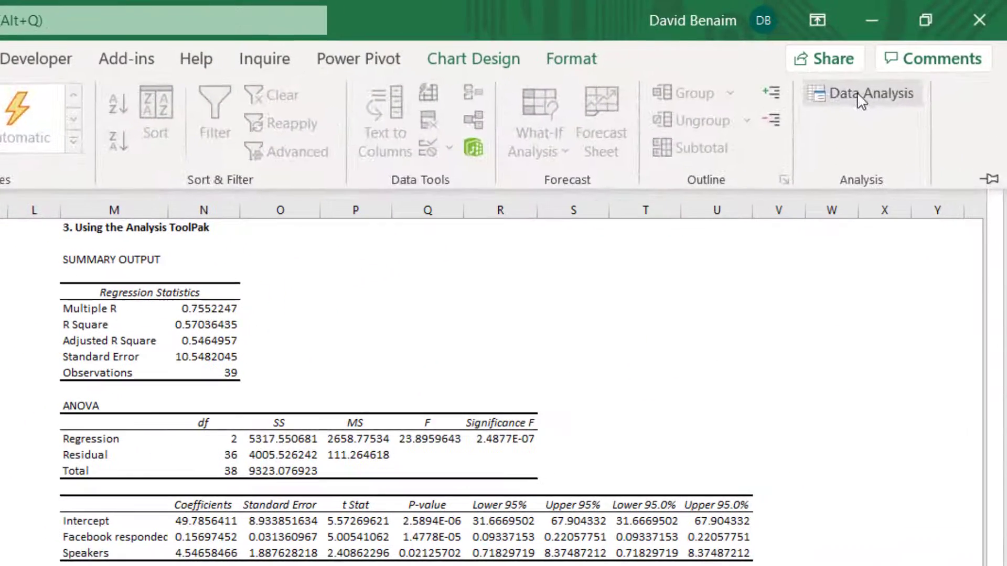
left_click(857, 93)
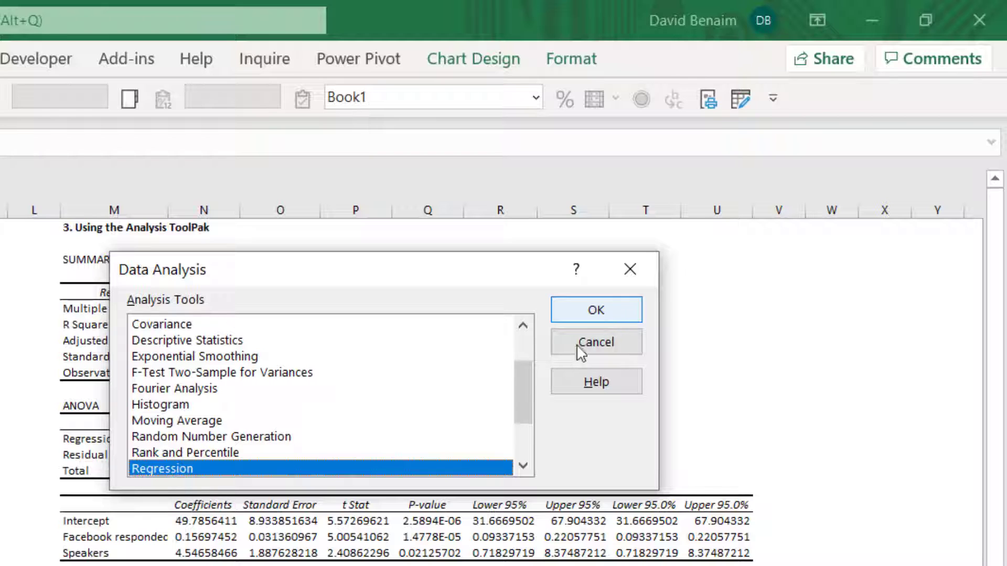
scroll(321, 401, "up", 2)
scroll(321, 401, "down", 3)
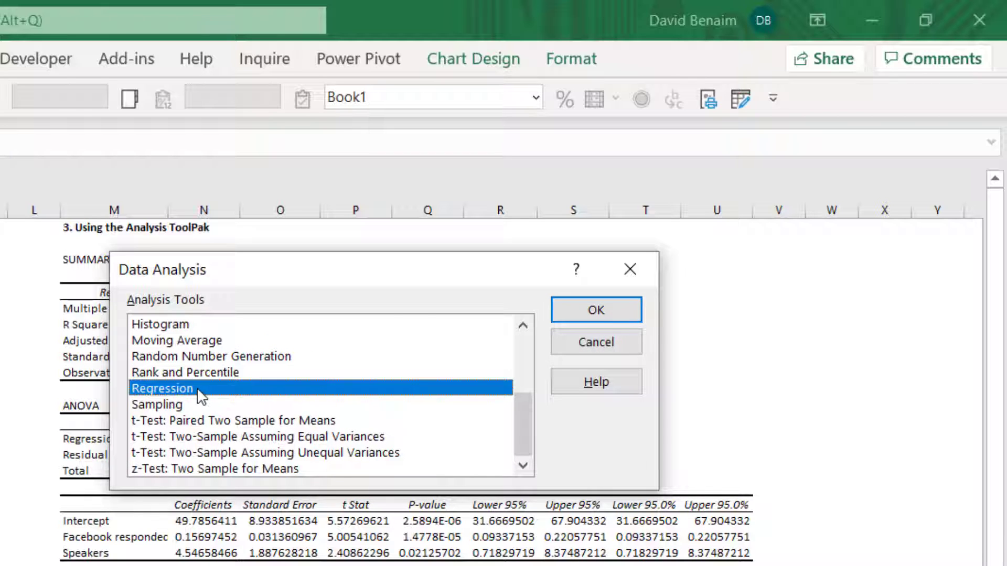
left_click(613, 308)
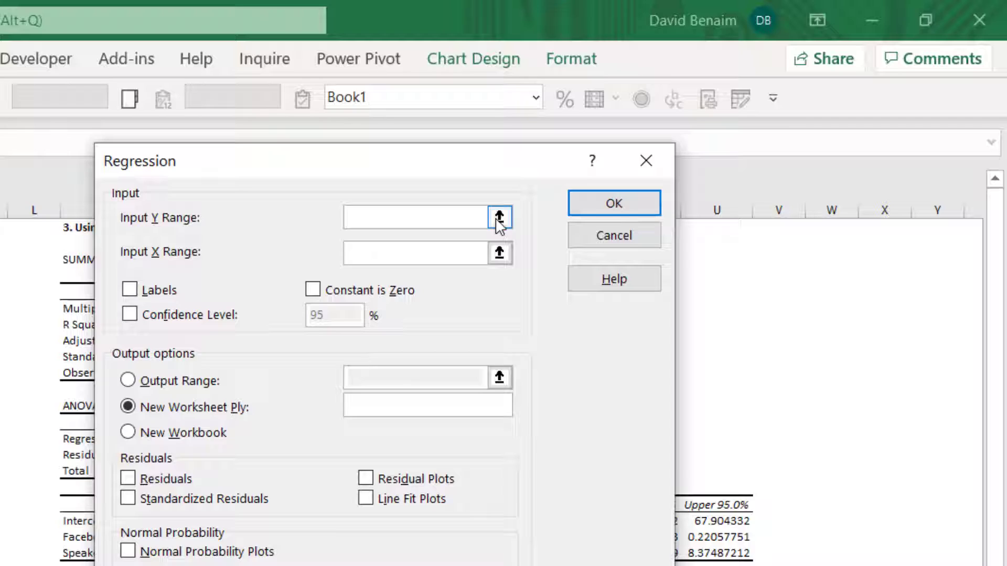
Step: Set the regression Y range to $B$3:$B$42 and X range to $C$3:$E$42, with Labels ticked
left_click_drag(371, 178, 0, 173)
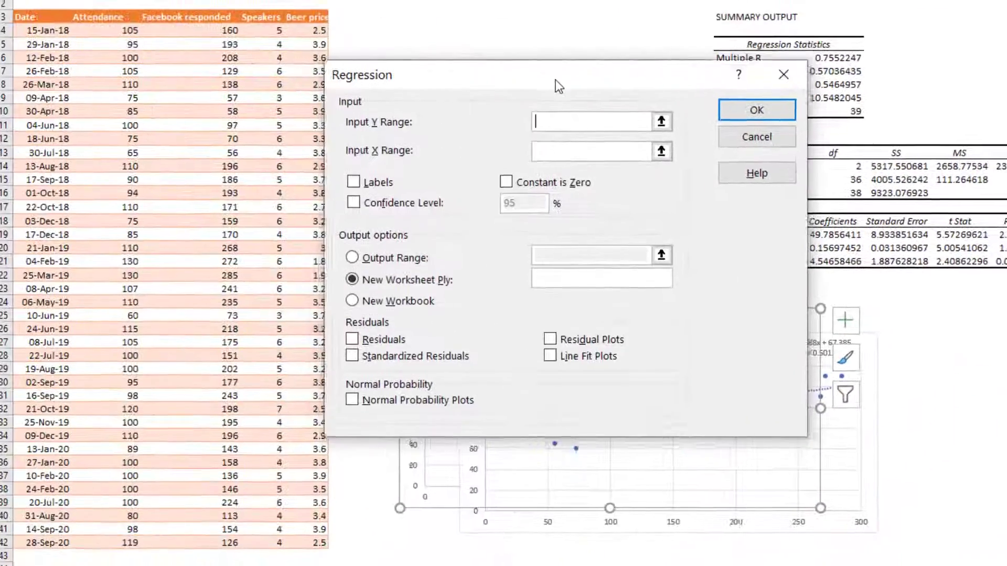
left_click_drag(555, 80, 403, 114)
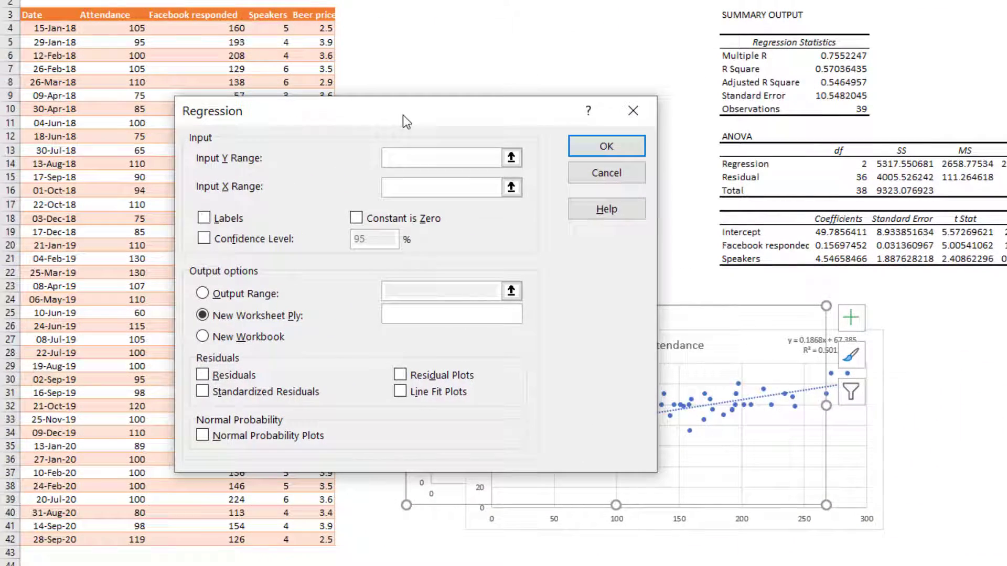
left_click(511, 158)
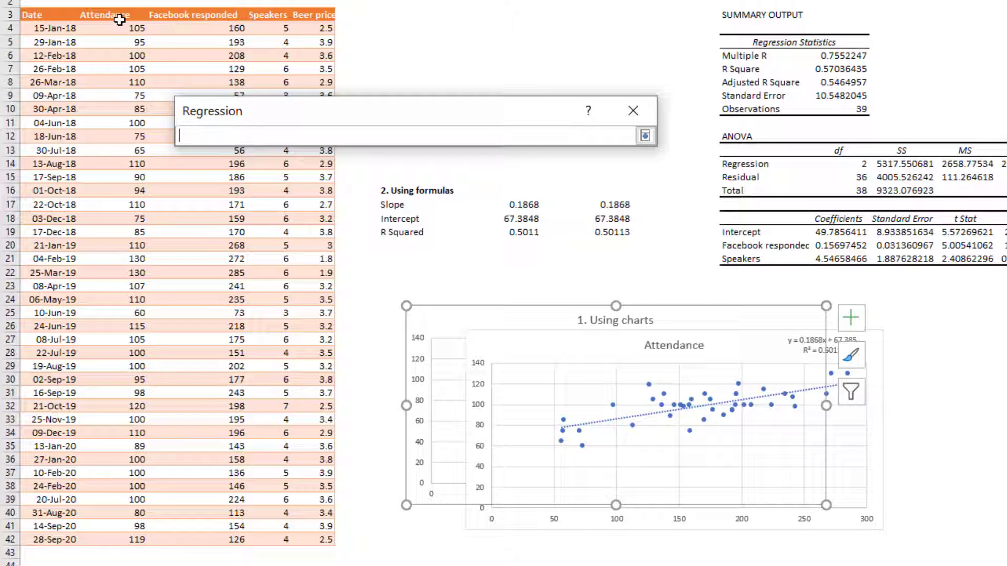
left_click_drag(119, 19, 138, 541)
key("Return")
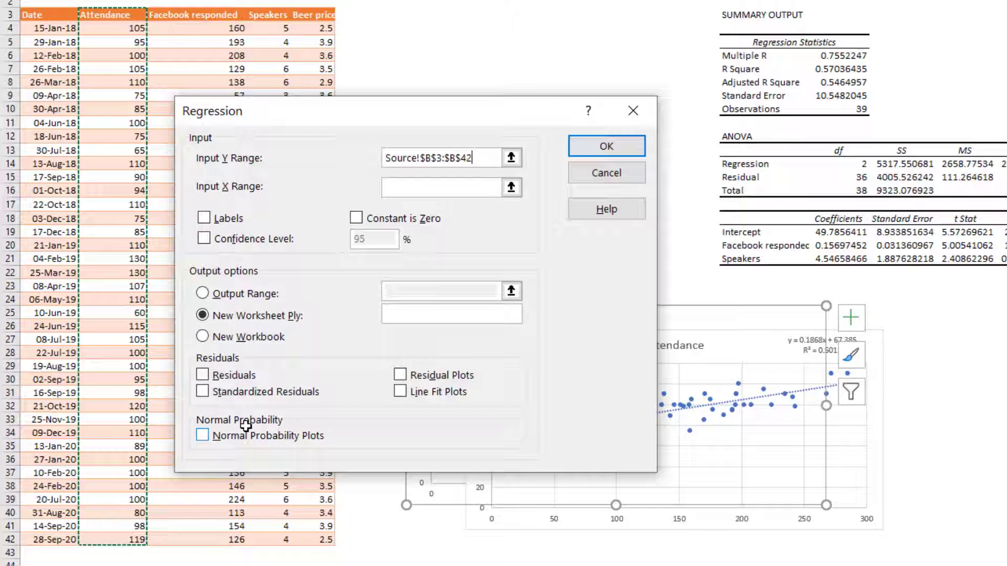
left_click(511, 188)
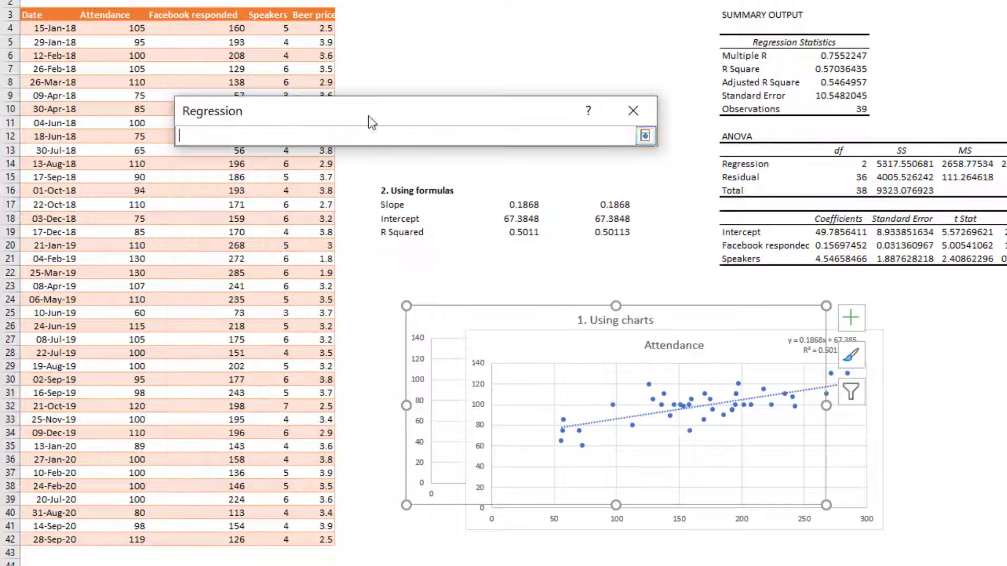
left_click_drag(200, 15, 316, 539)
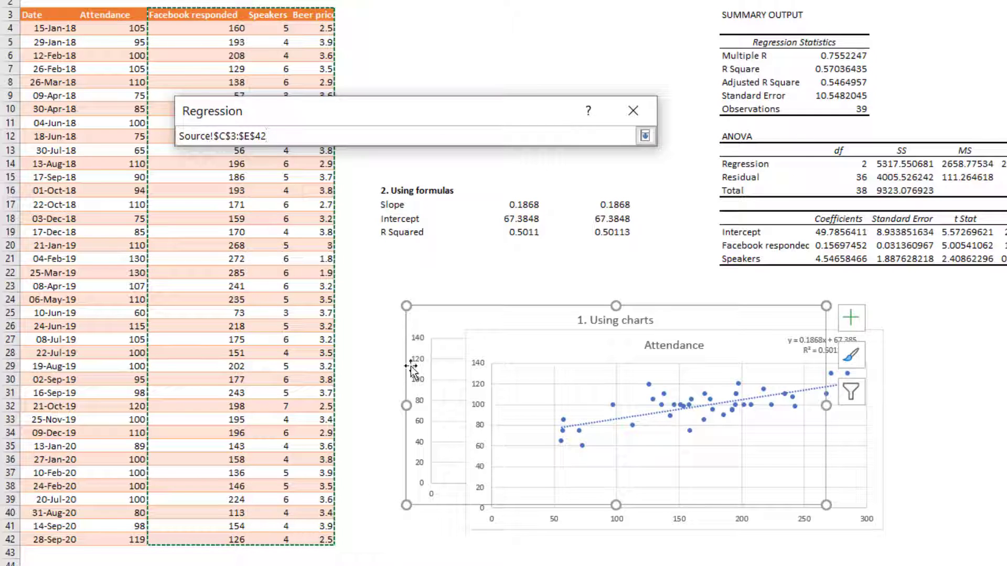
key("Return")
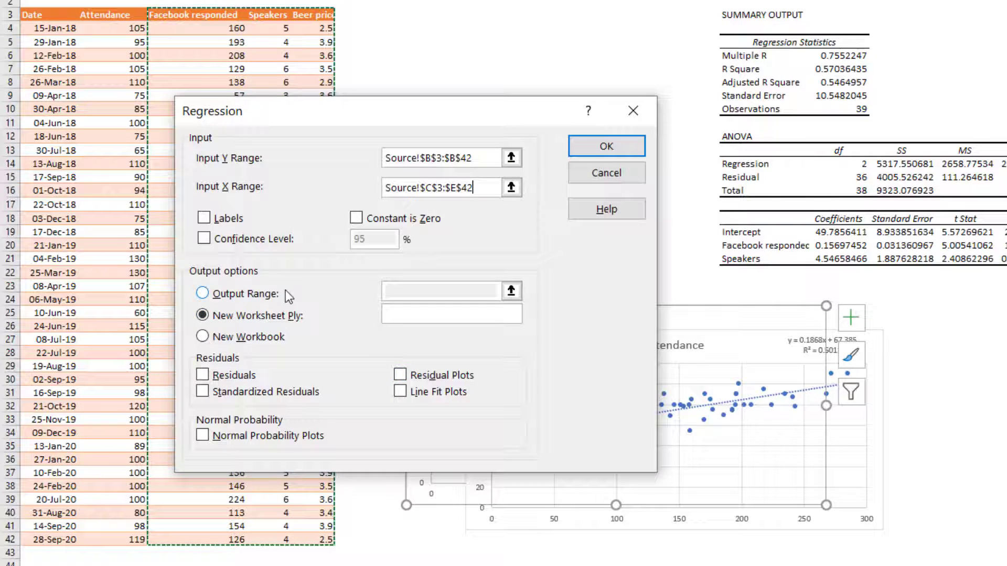
left_click(204, 218)
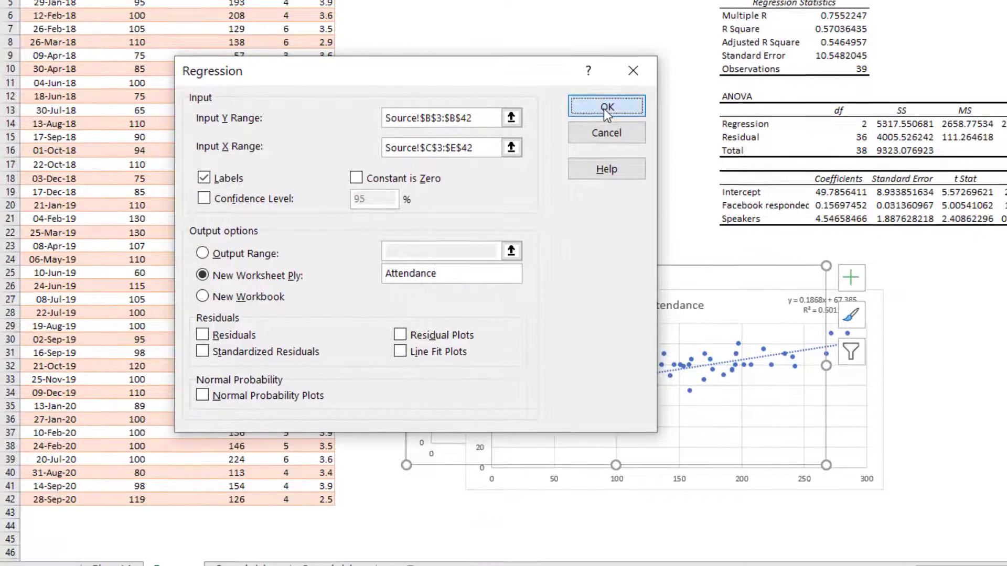
Step: Run the regression into the new Attendance sheet and auto-fit columns A–K of its output
left_click(606, 150)
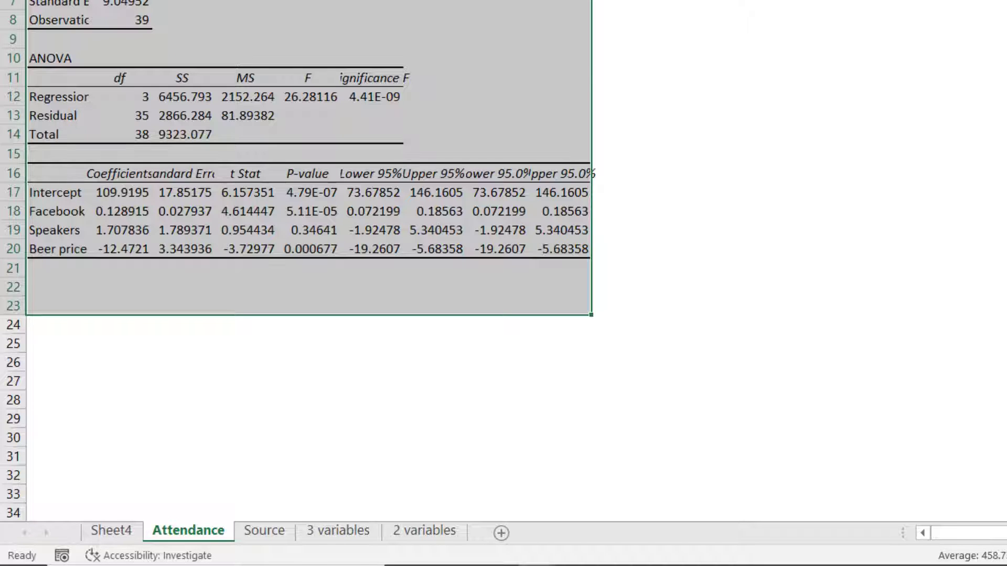
left_click_drag(63, 13, 764, 12)
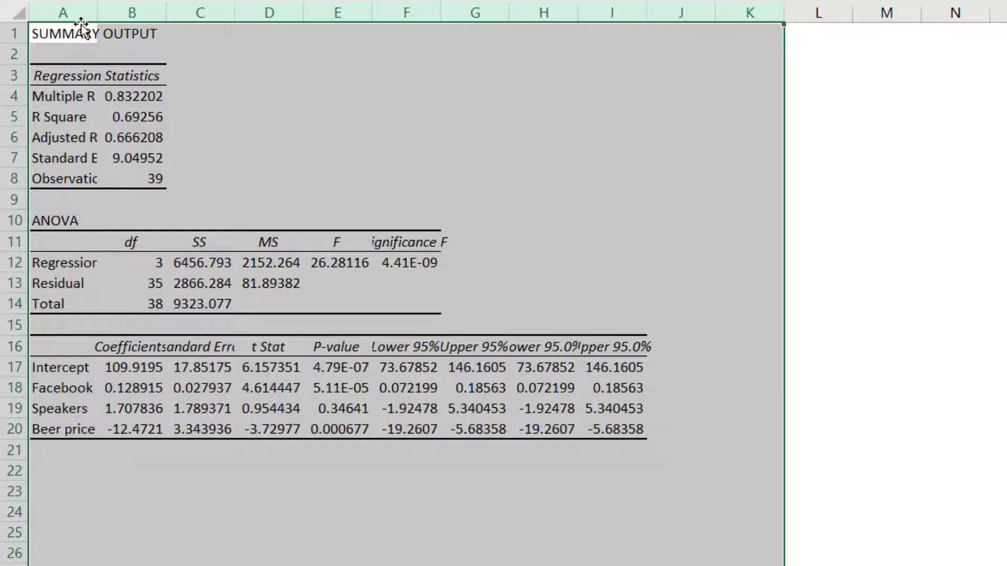
double_click(98, 12)
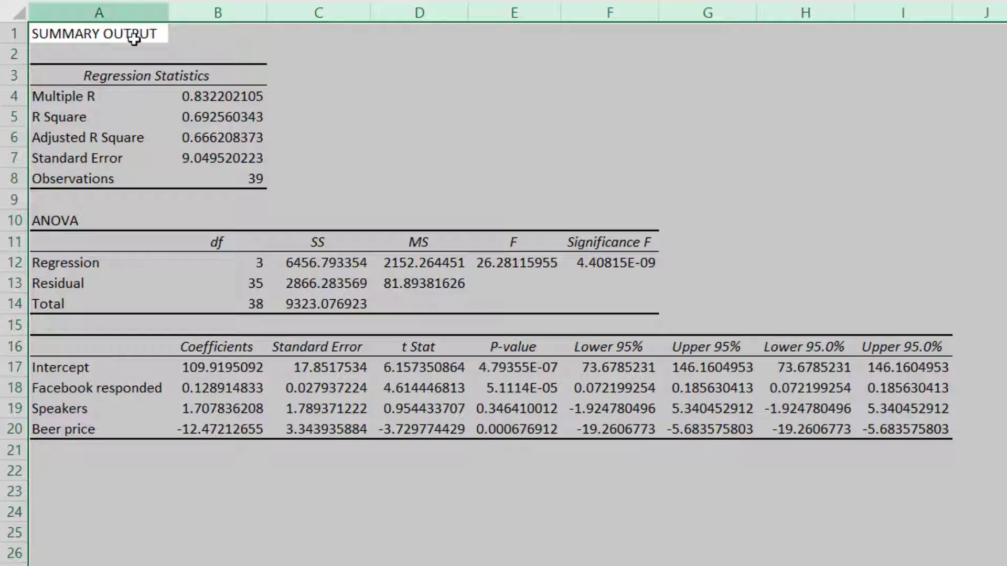
Step: Review the Multiple R and R Square values and the predictor names in A18:A20
left_click(216, 98)
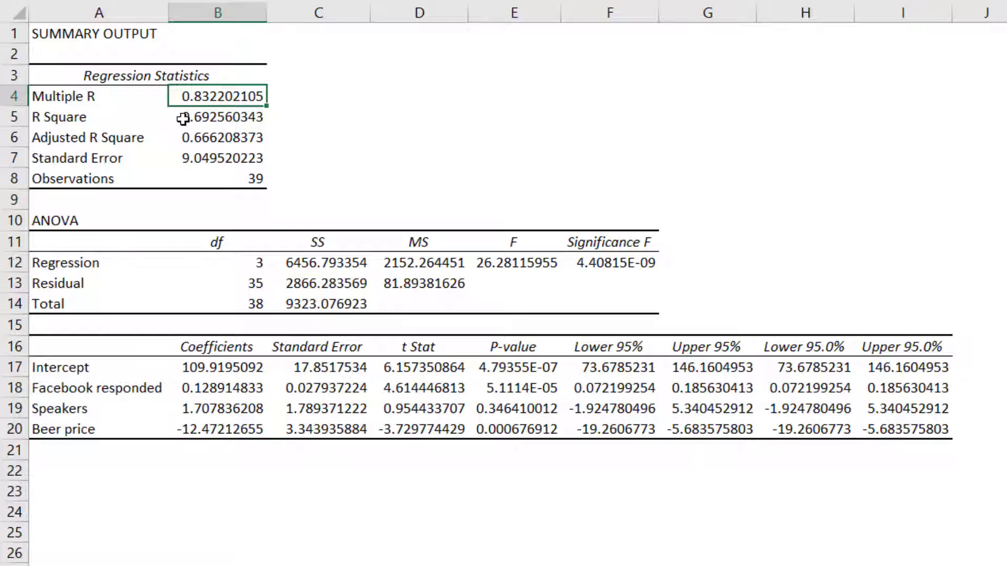
left_click(209, 125)
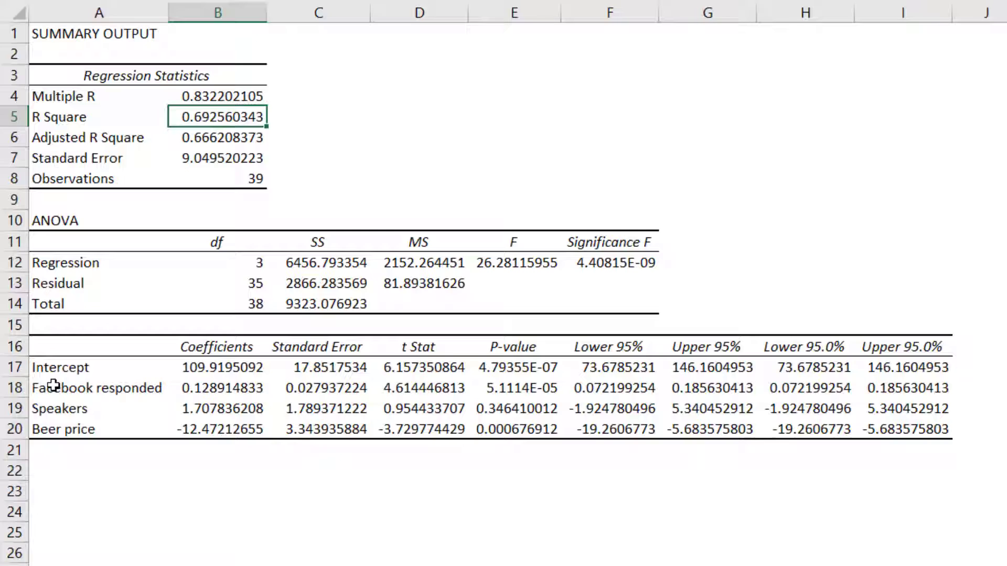
left_click_drag(53, 386, 57, 421)
key("ctrl+c")
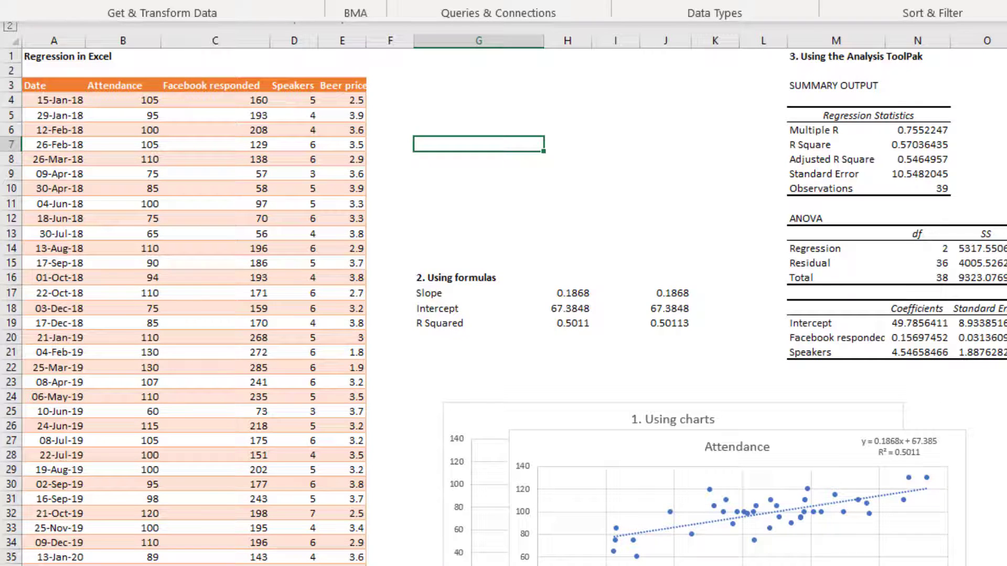
Step: Rerun the regression with Y and X ranges starting at row 4 and Labels unchecked, then auto-fit column A
left_click(658, 326)
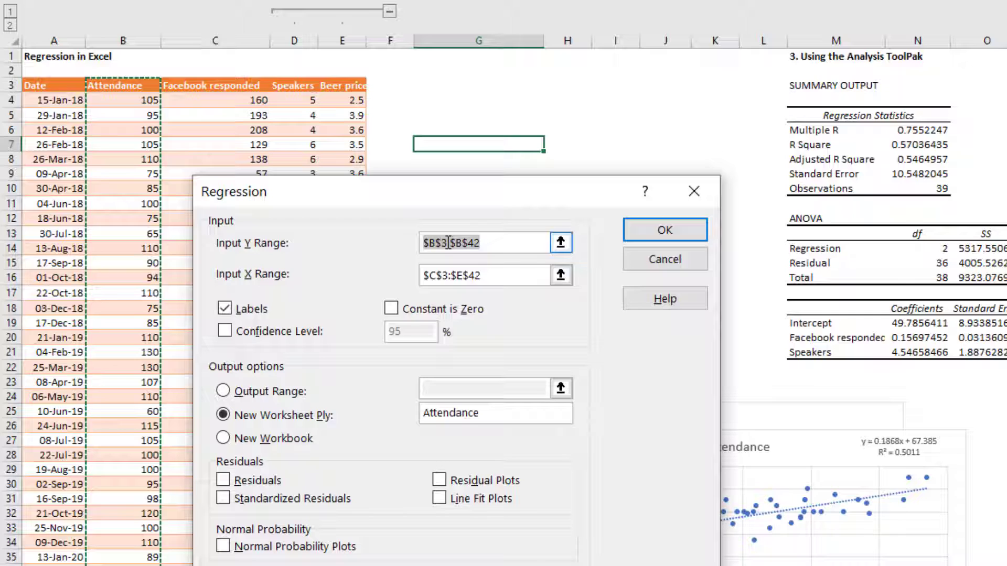
left_click(446, 244)
key("Delete")
key("Delete")
type("4:")
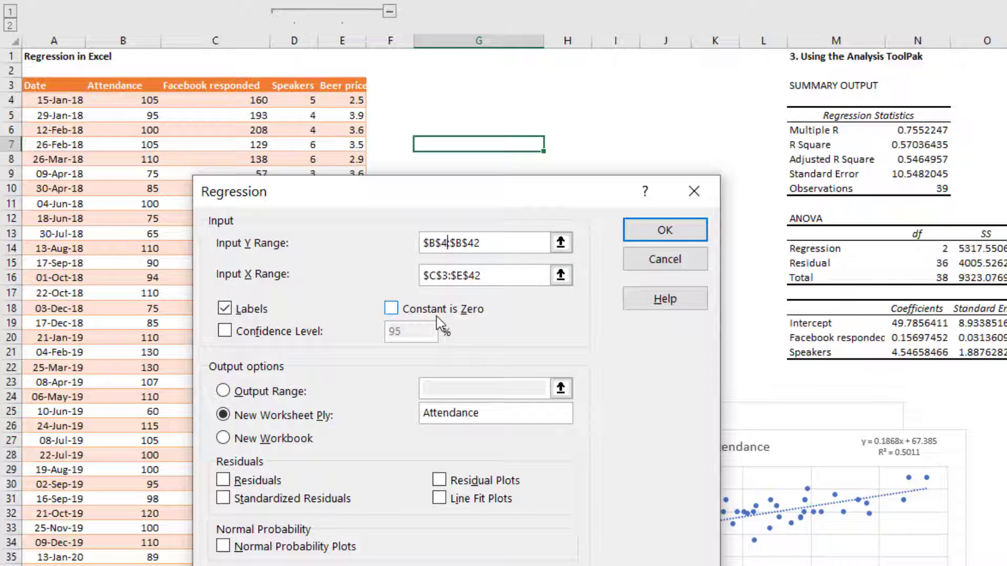
left_click(449, 275)
key("BackSpace")
type("4")
left_click(262, 308)
left_click(663, 229)
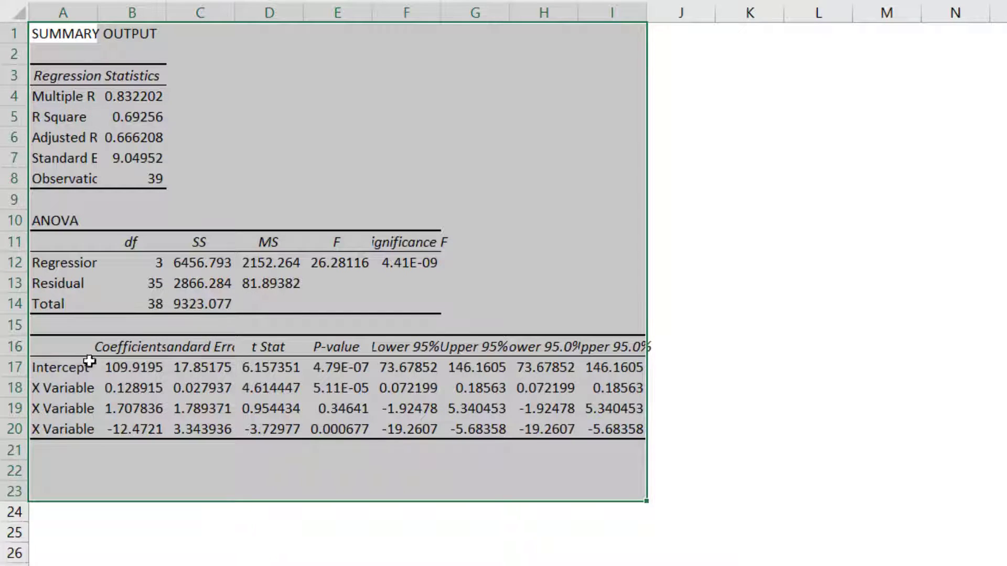
double_click(98, 13)
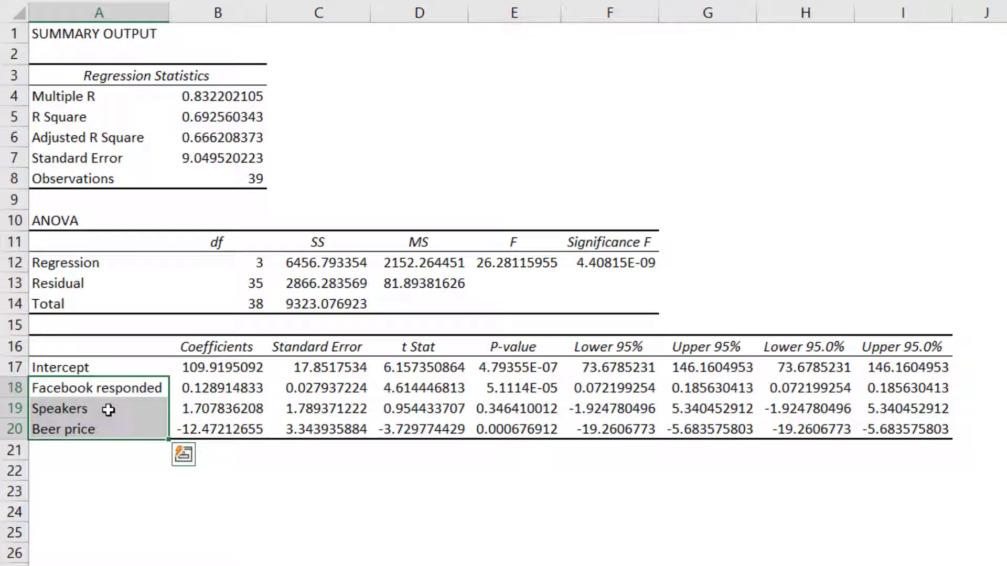
Step: Widen column E and review the predictor P-values in E17:E20
left_click(120, 390)
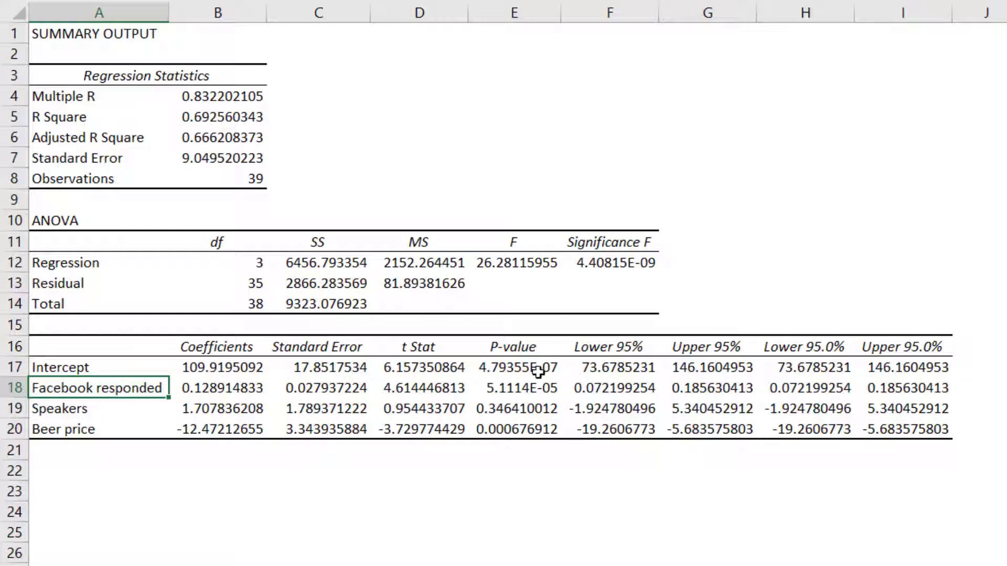
left_click_drag(560, 12, 652, 11)
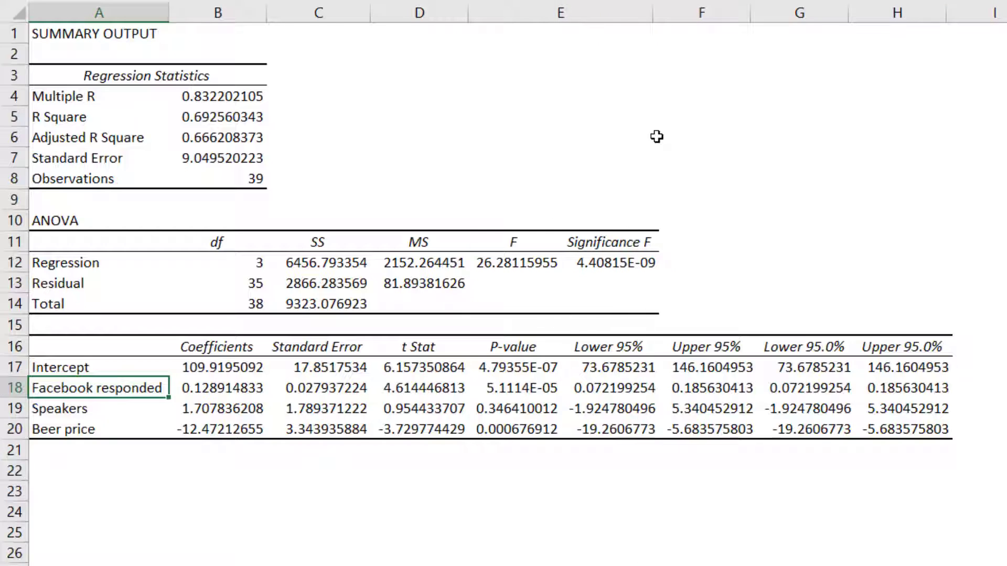
left_click_drag(580, 367, 592, 429)
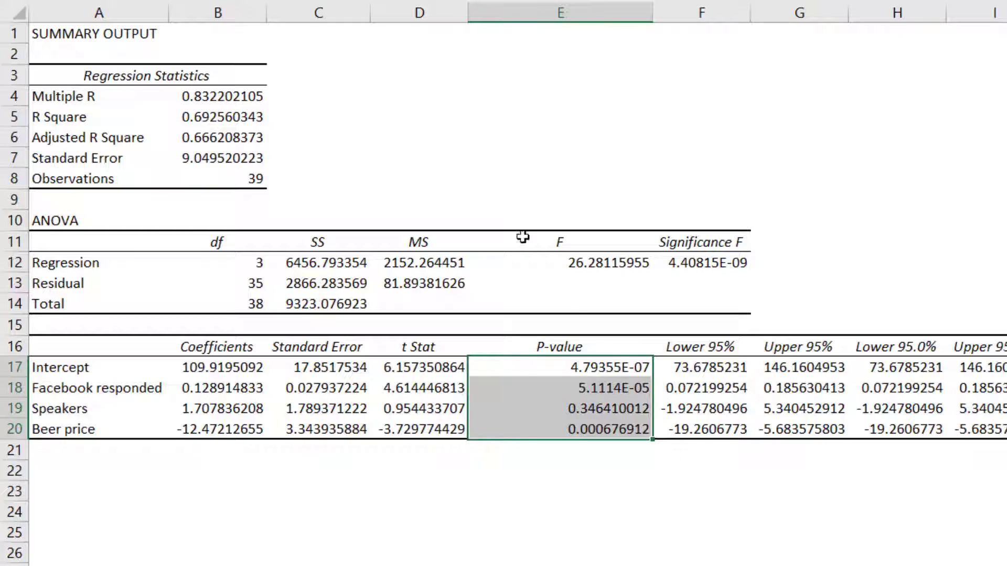
mouse_move(636, 378)
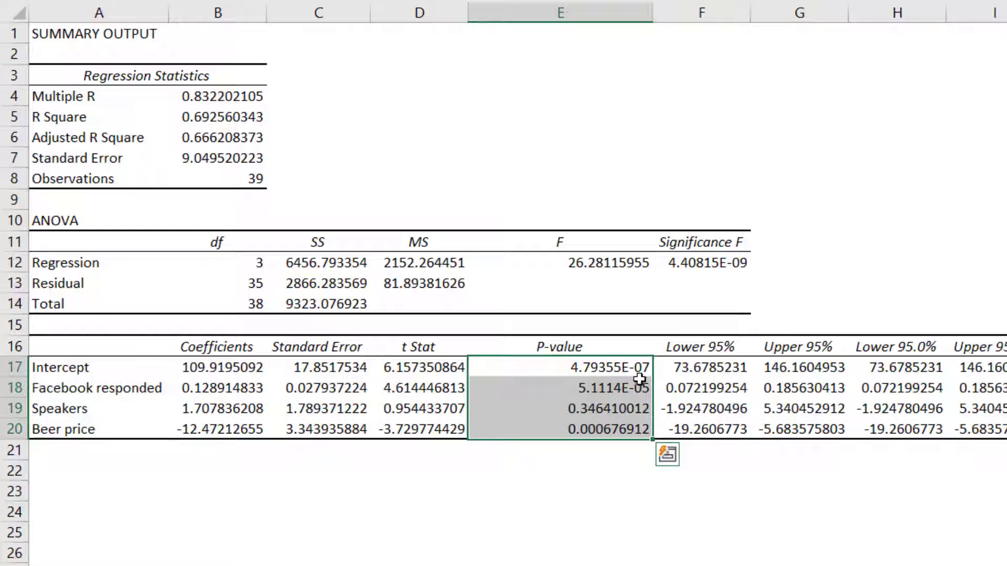
left_click(590, 417)
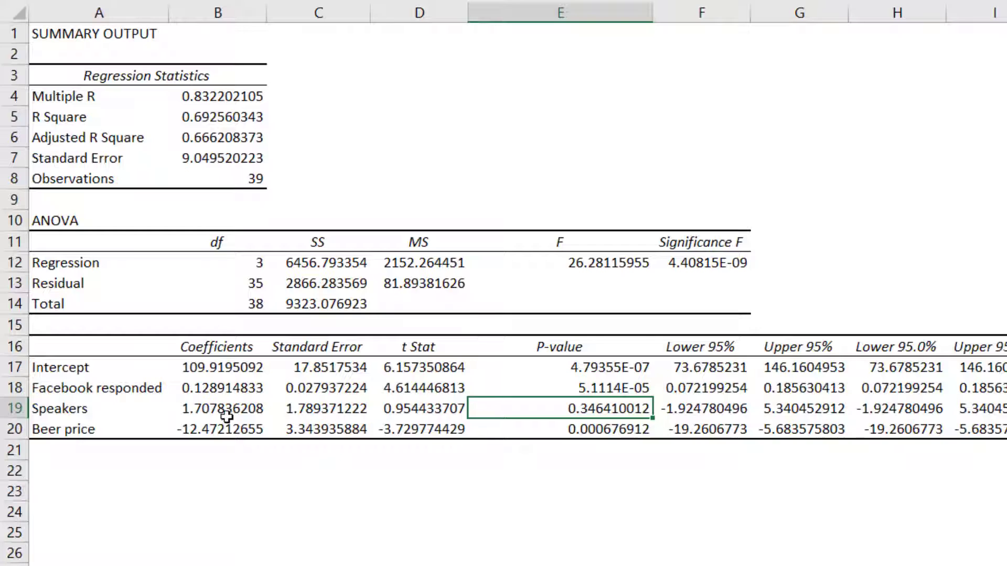
Step: Paste the predictor names into A18:A20 and review the intercept and coefficients in B17:B20
left_click_drag(104, 388, 109, 425)
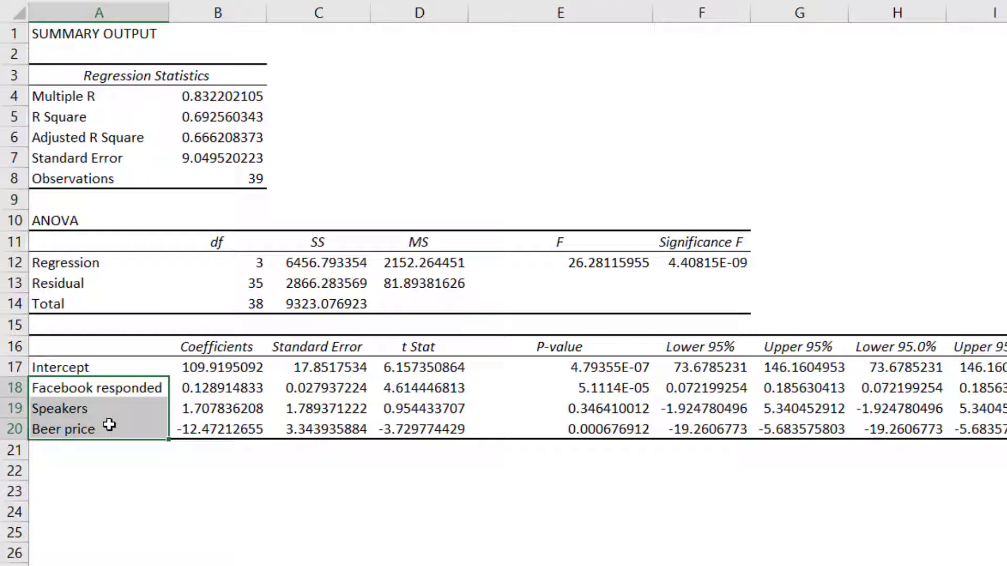
key("ctrl+v")
left_click(123, 365)
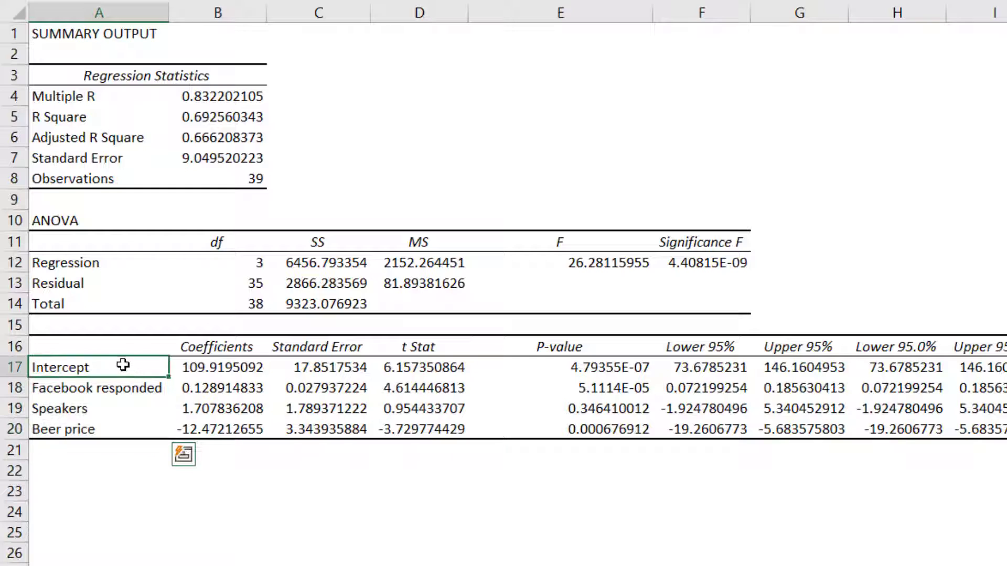
left_click(233, 371)
left_click(153, 372)
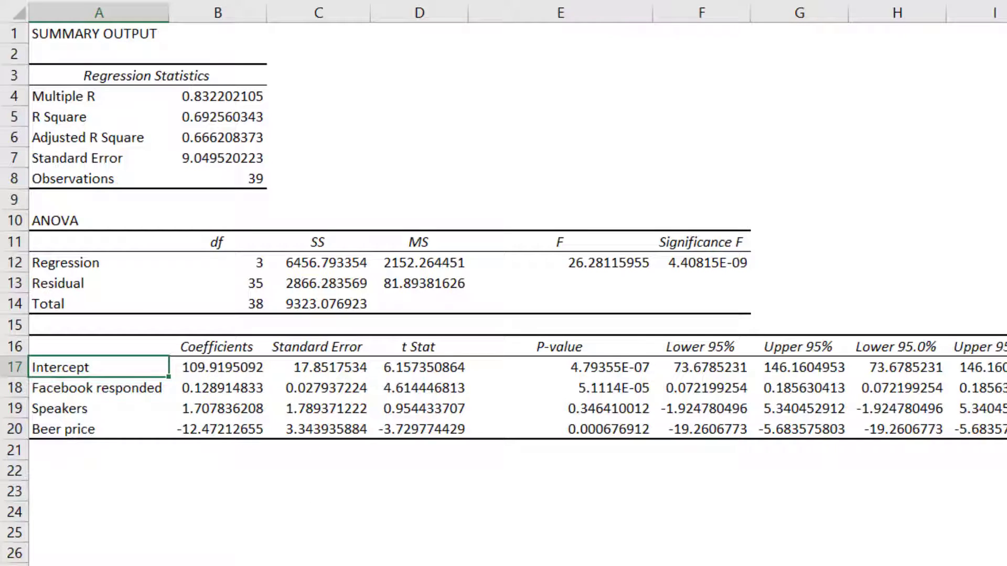
left_click(209, 373)
left_click_drag(225, 388, 225, 429)
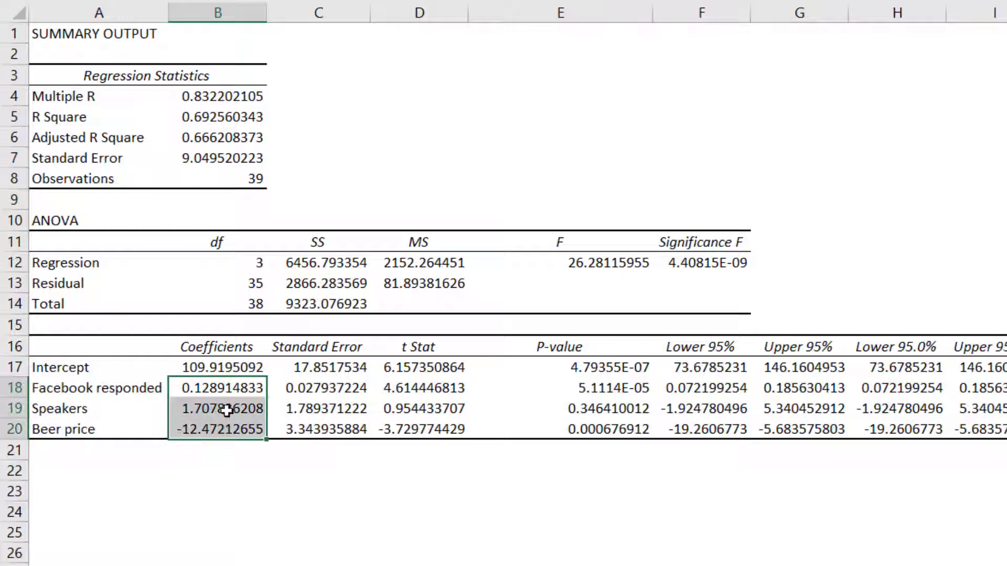
left_click(223, 390)
left_click(257, 526)
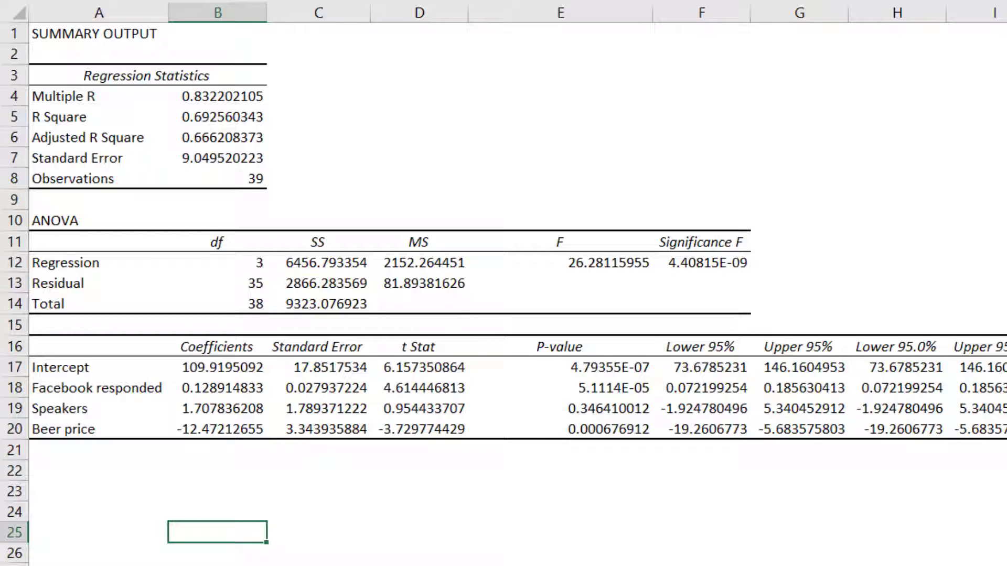
Step: Enter trial inputs 3, 5 and 200 in B25:B27
type("3")
key("Return")
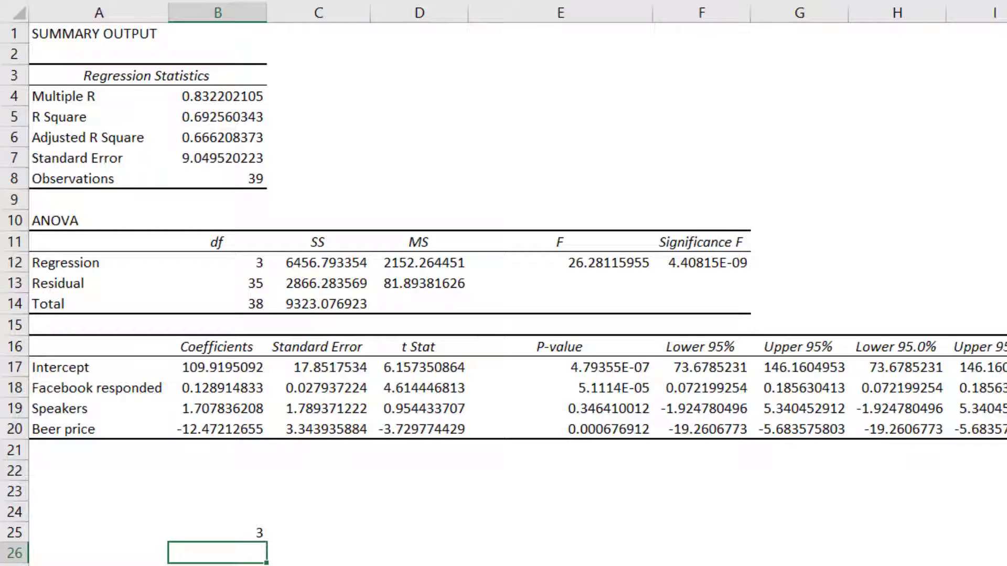
key("Return")
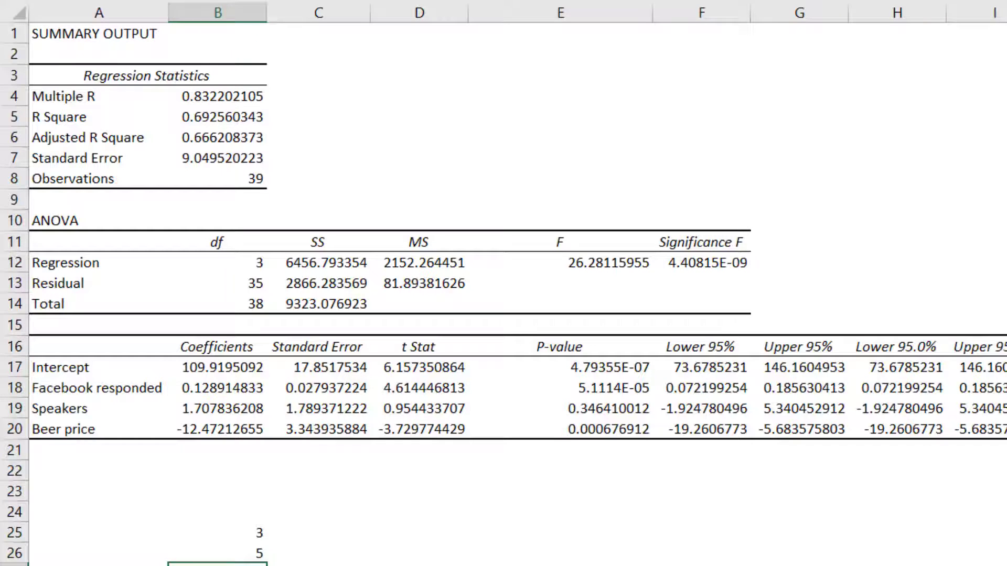
type("200")
key("Return")
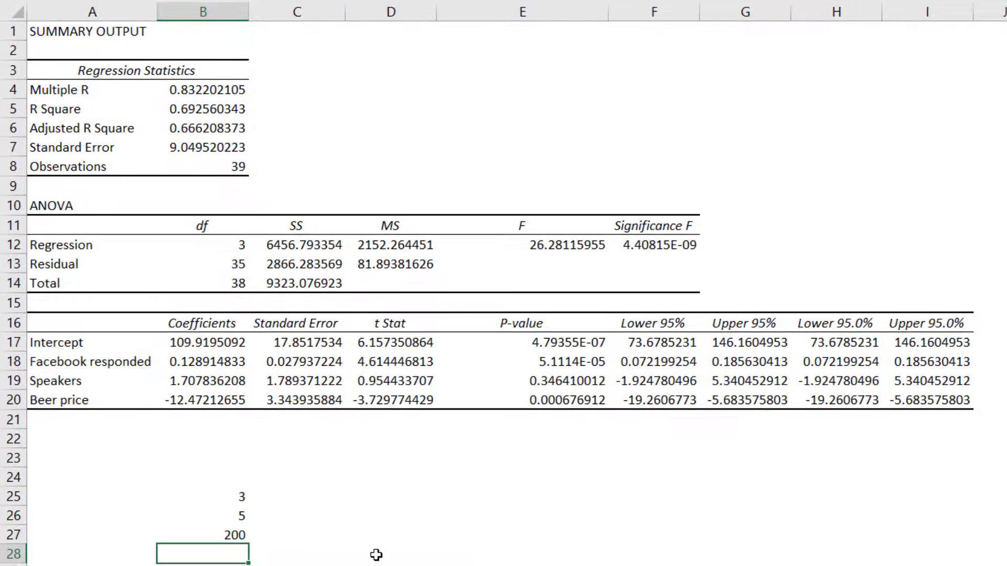
Step: Enter =B25*B20+B26*B19+B18*B27+B17 in D27 (106.8252772), then clear the worked prediction cells
key("Right")
key("Right")
key("Up")
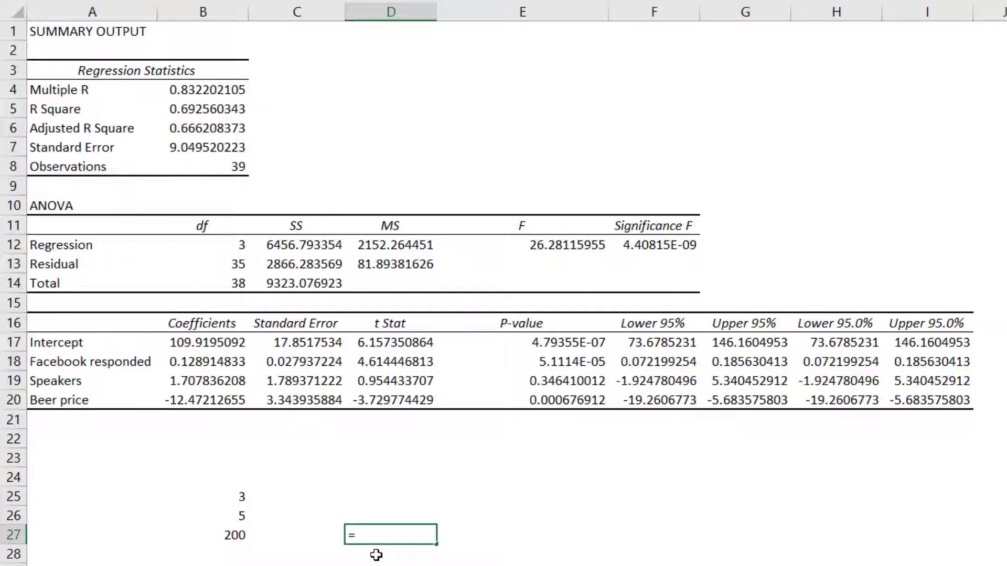
type("=")
key("Left")
key("Left")
key("Up")
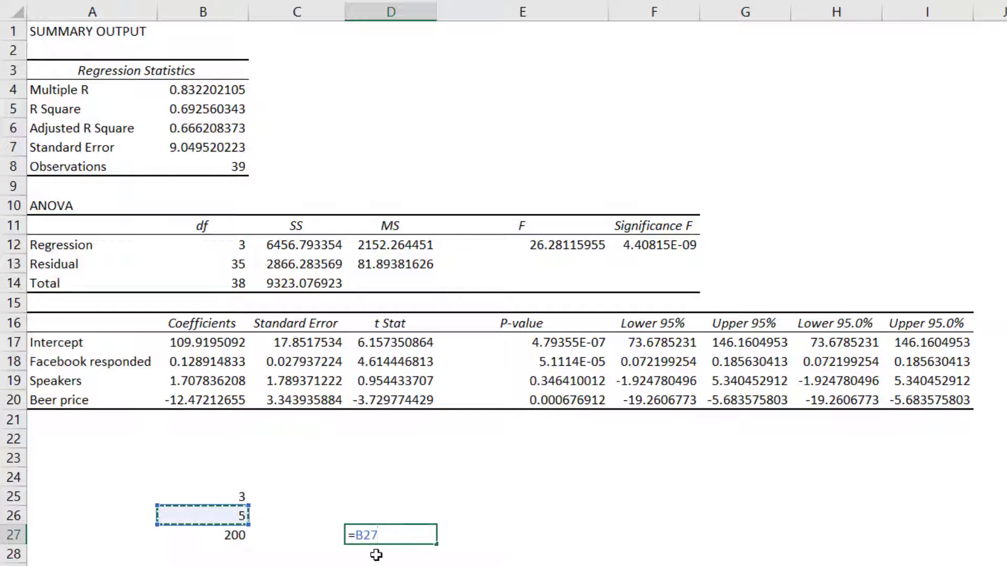
key("Up")
type("*")
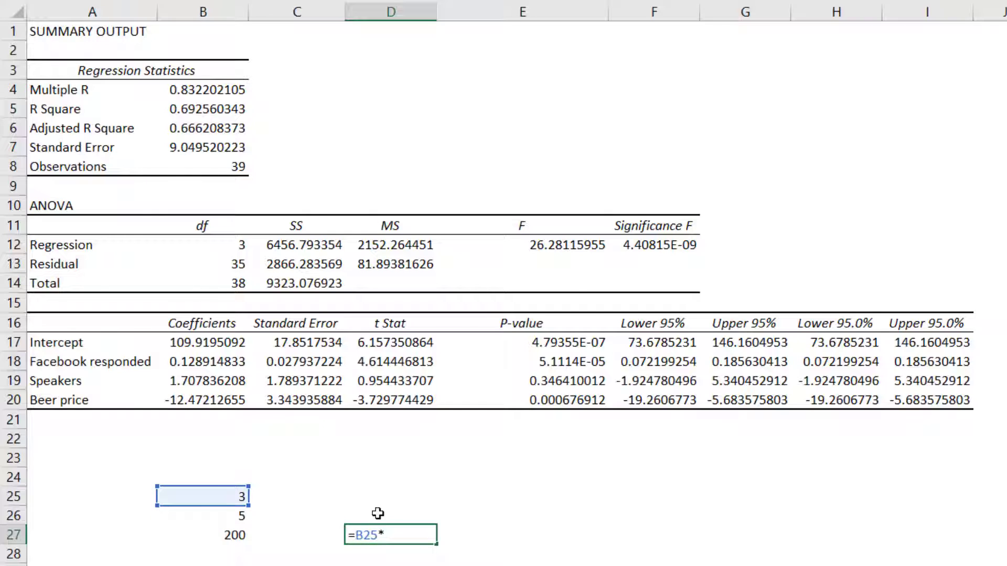
left_click(208, 404)
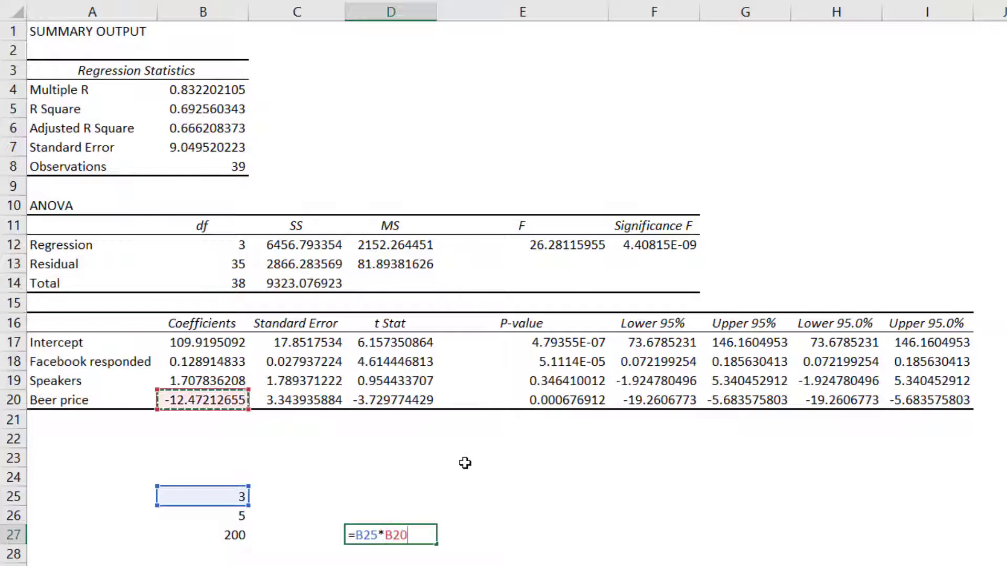
type("+")
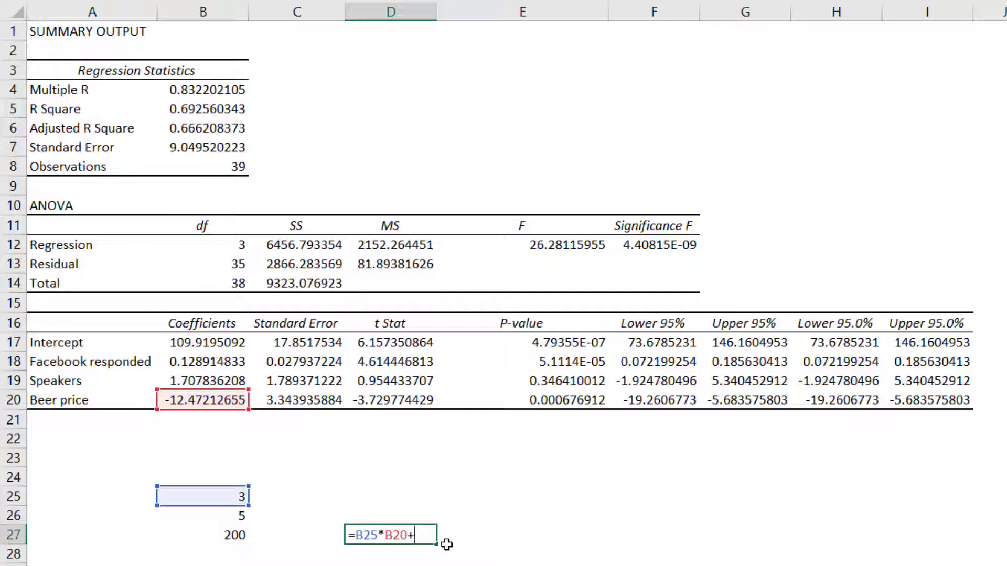
left_click(217, 518)
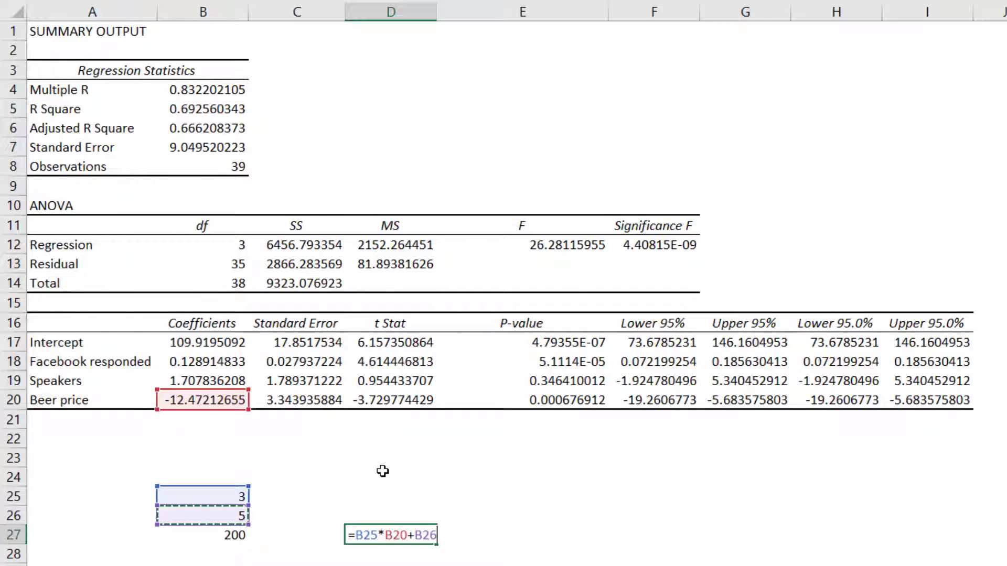
type("*")
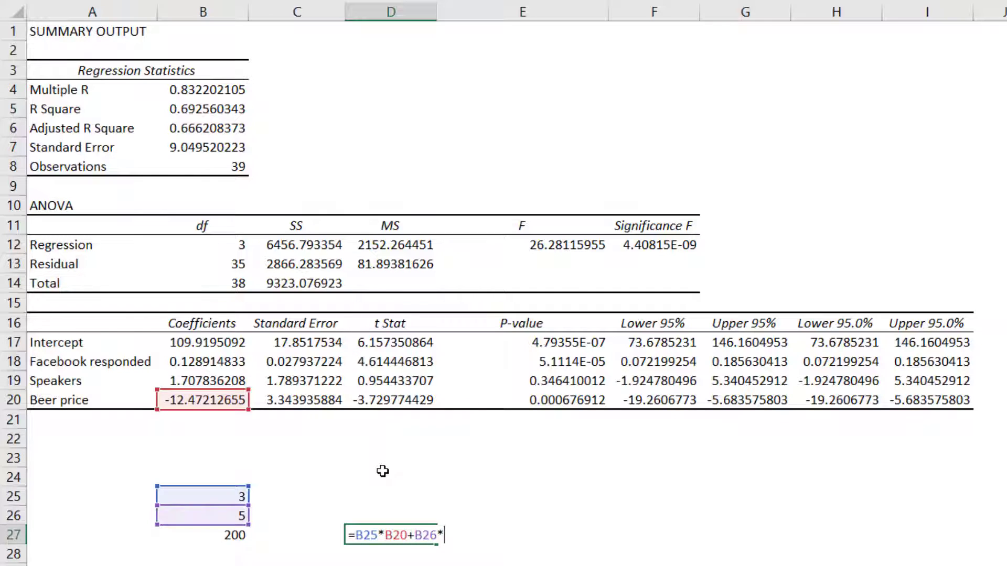
left_click(229, 381)
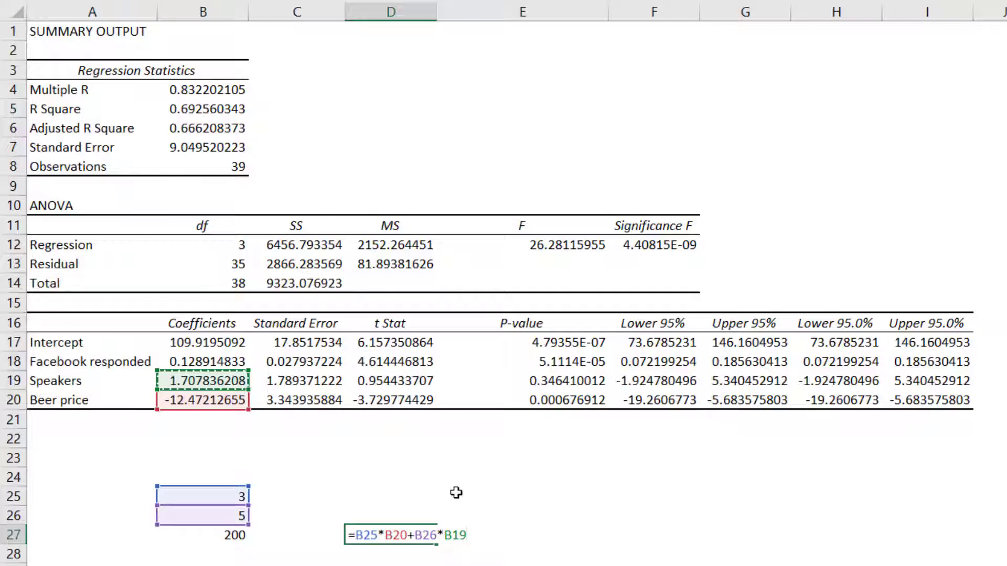
type("+")
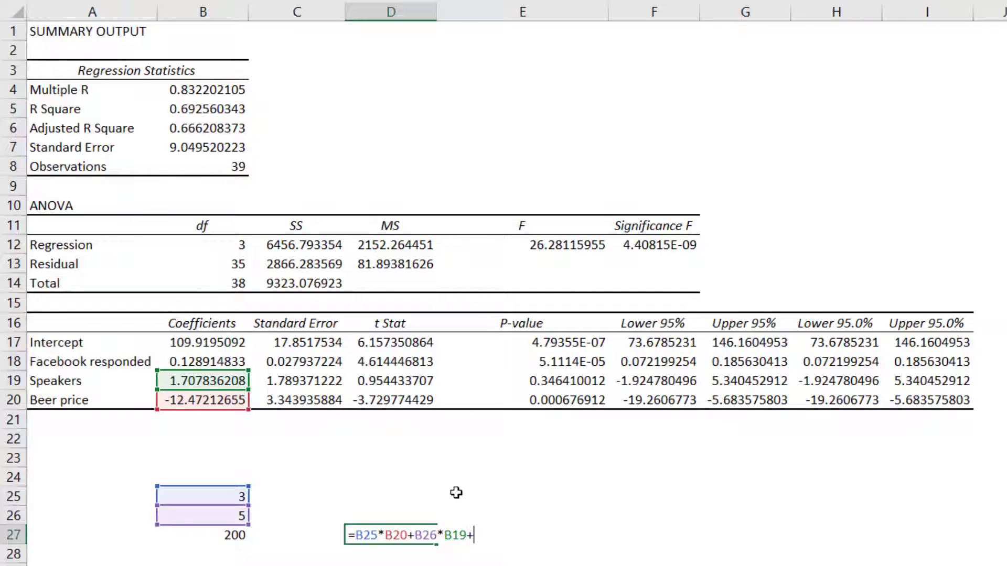
left_click(231, 357)
type("*")
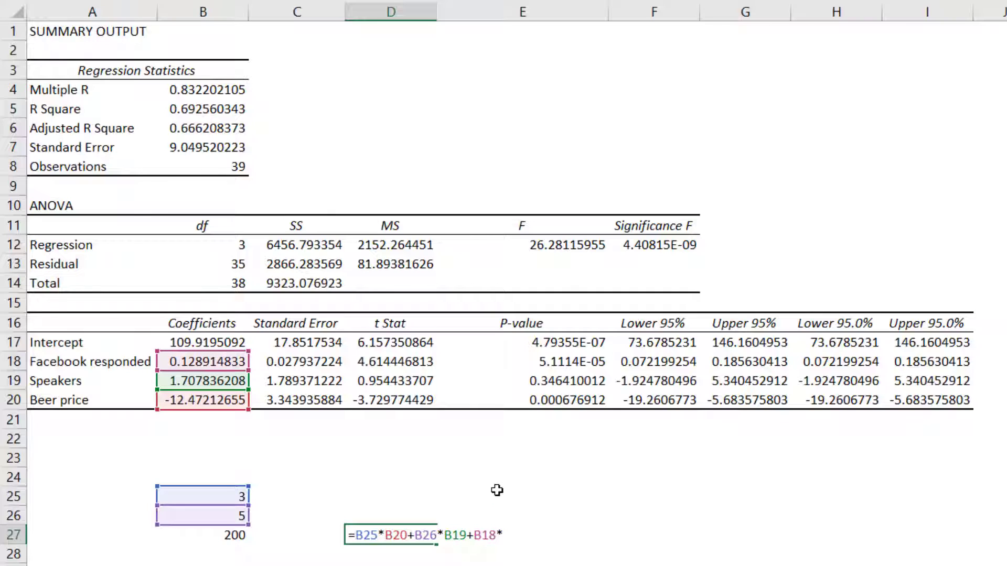
left_click(237, 536)
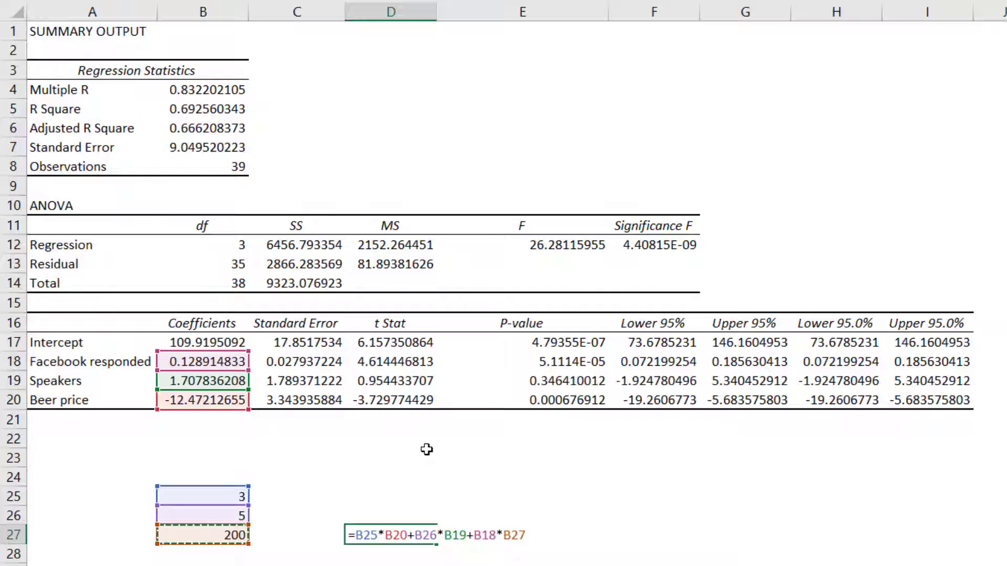
type("+")
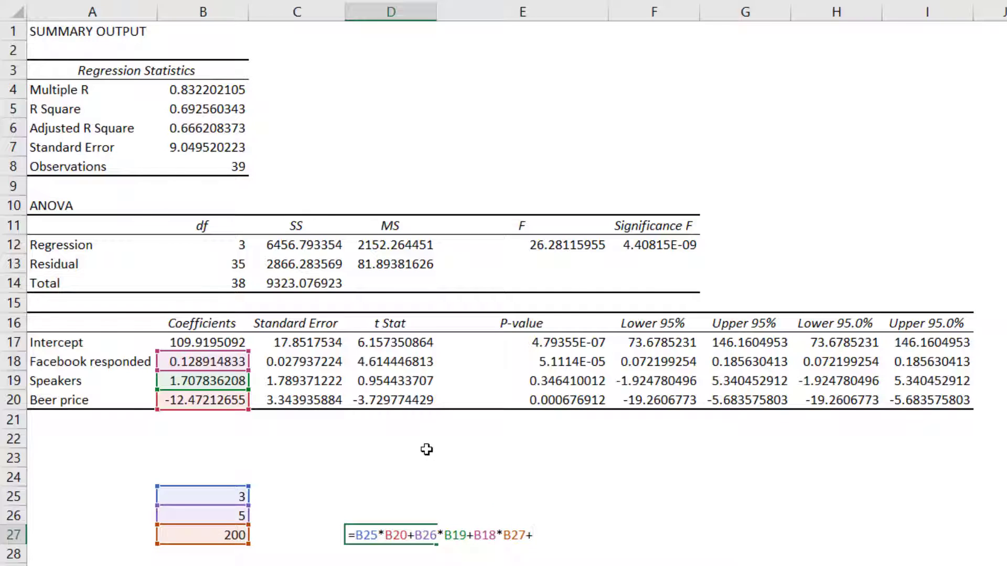
left_click(212, 340)
key("ctrl+Return")
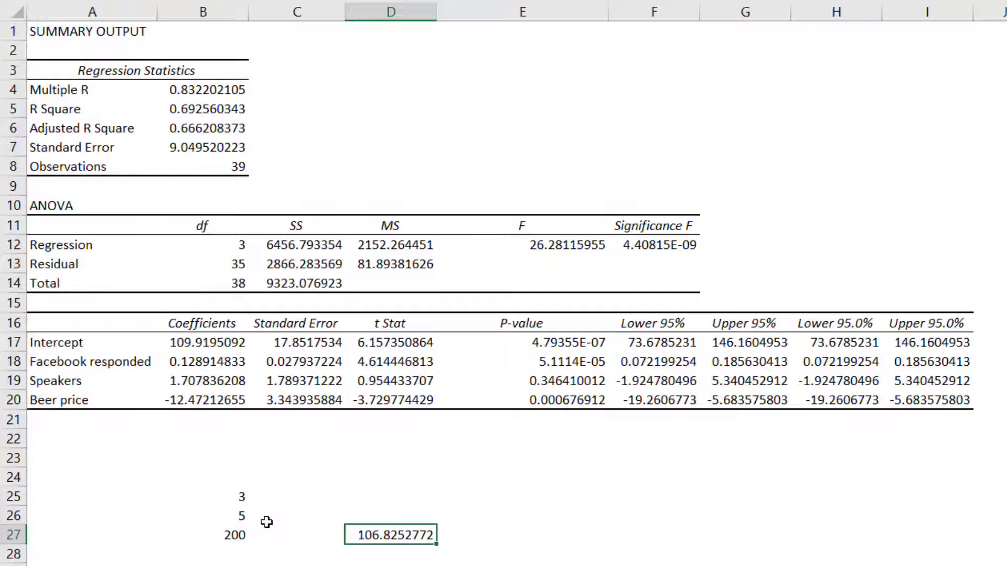
left_click_drag(205, 457, 391, 555)
key("Delete")
Step: Select the Observations label and count in row 8, then click C8
left_click(213, 167)
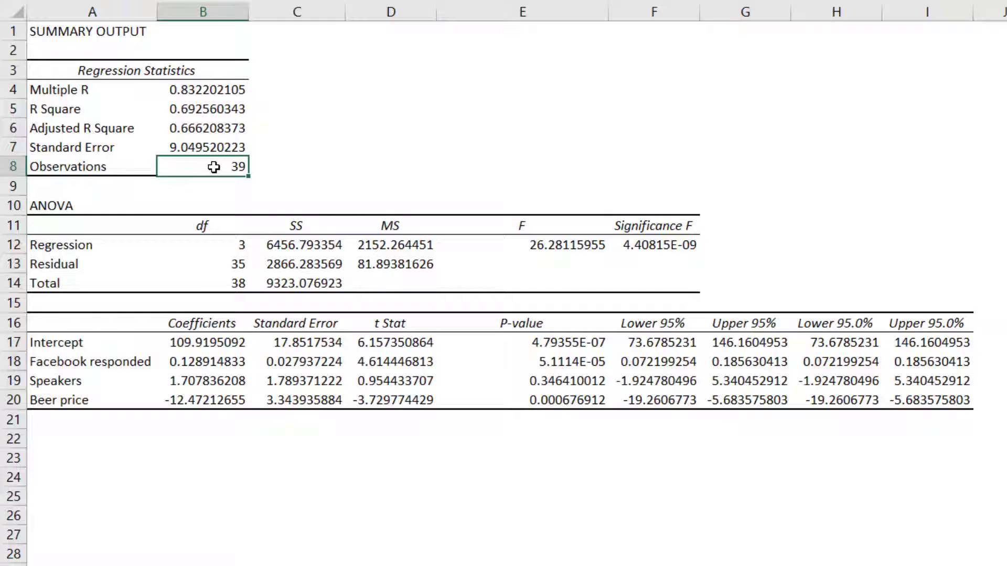
left_click_drag(215, 163, 120, 173)
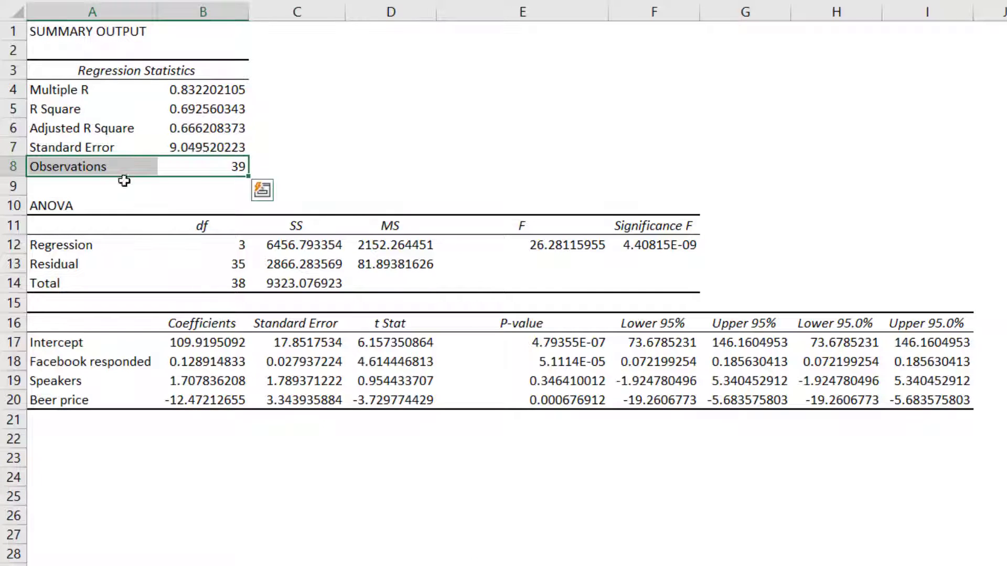
left_click(314, 167)
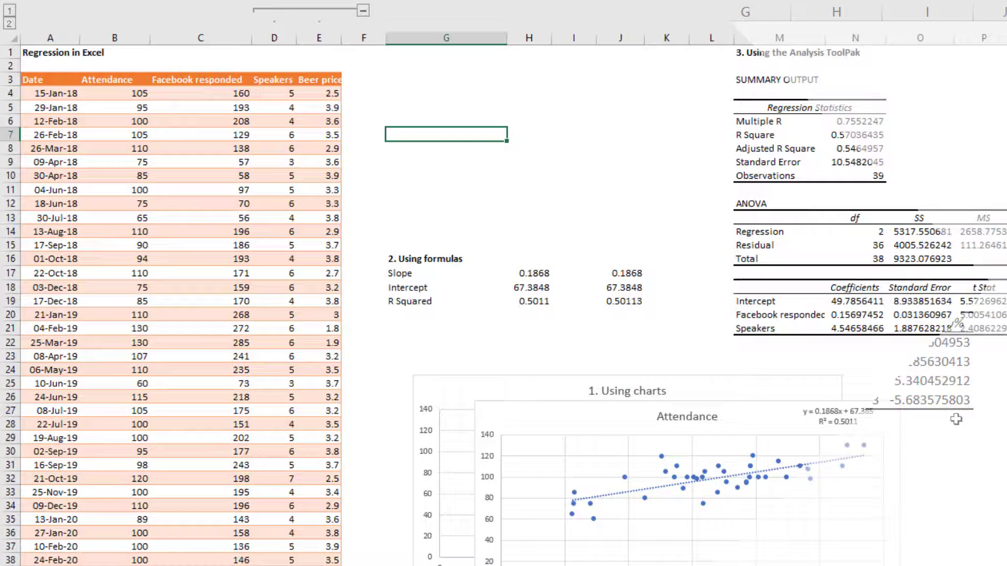
Step: Drag the blue Attendance and orange Using charts charts apart, then browse the Excel add-ins list
left_click_drag(731, 405, 1006, 429)
left_click_drag(749, 376, 741, 338)
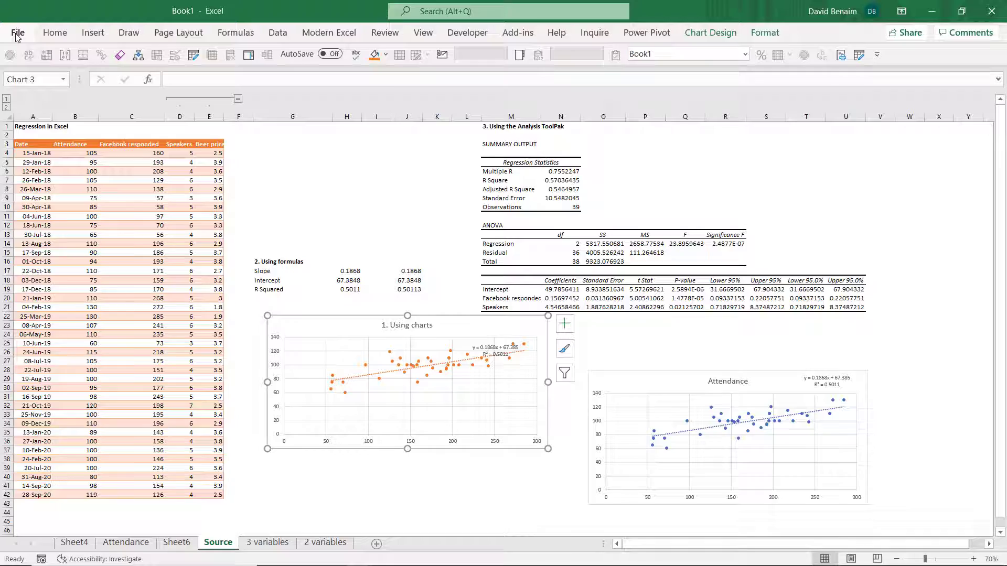
left_click(17, 35)
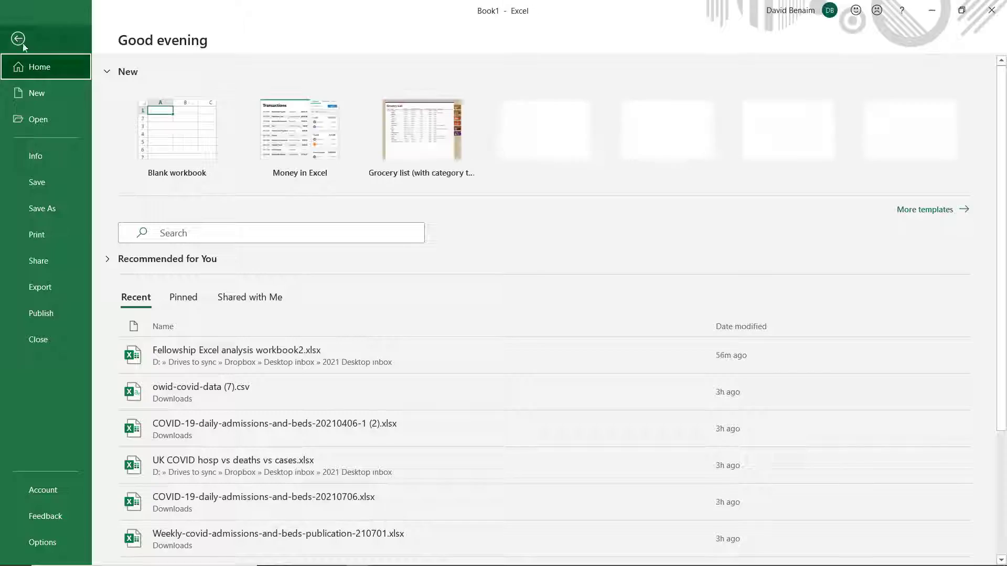
left_click(60, 537)
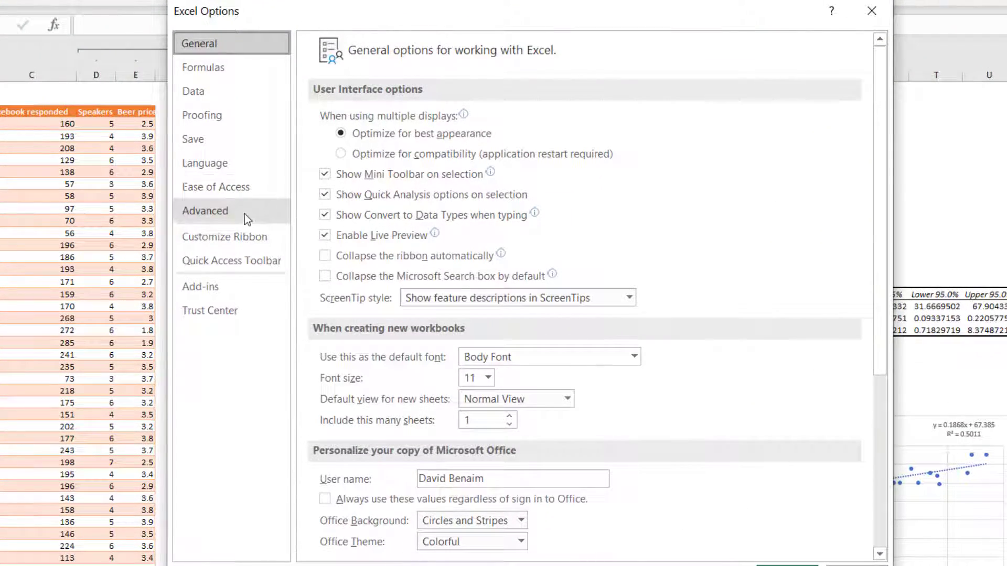
left_click(224, 290)
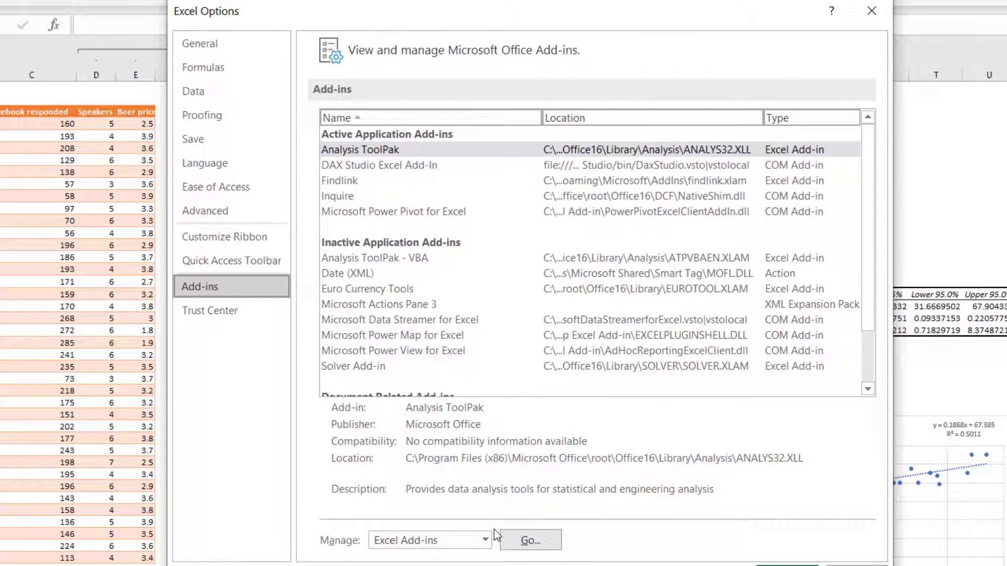
left_click(519, 546)
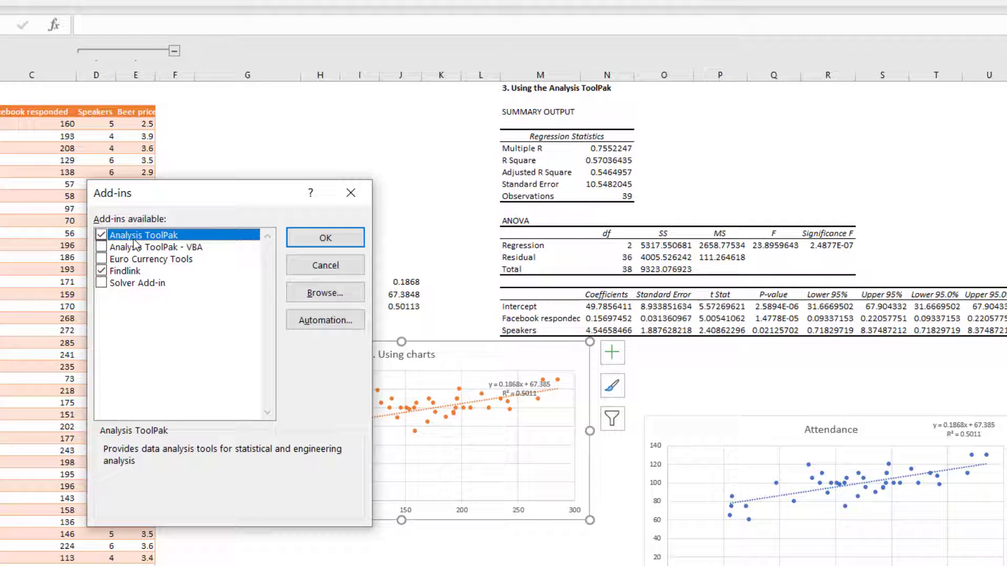
left_click(325, 237)
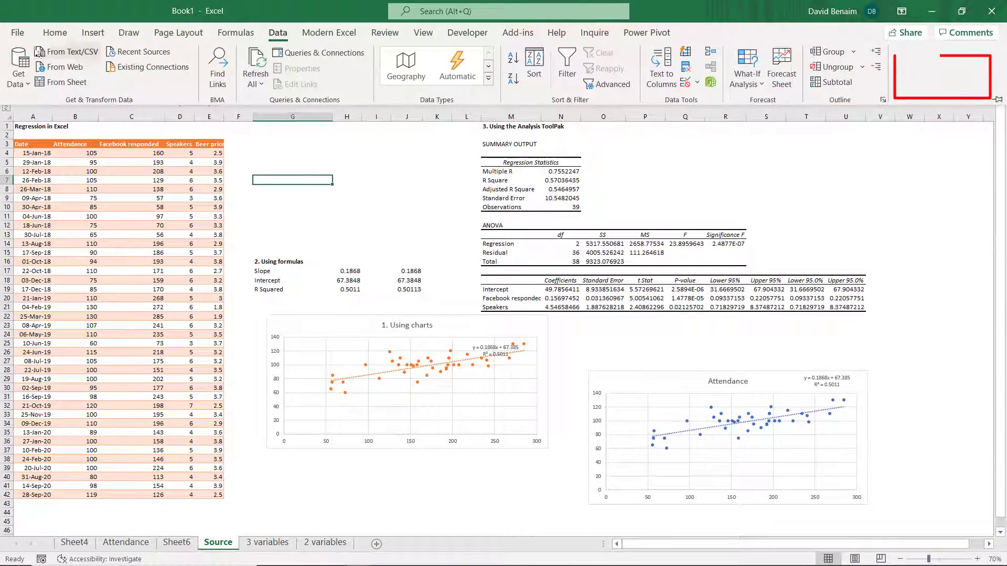
Step: Enable the Analysis ToolPak through Options > Add-ins and check the Data tab for Data Analysis
left_click(17, 32)
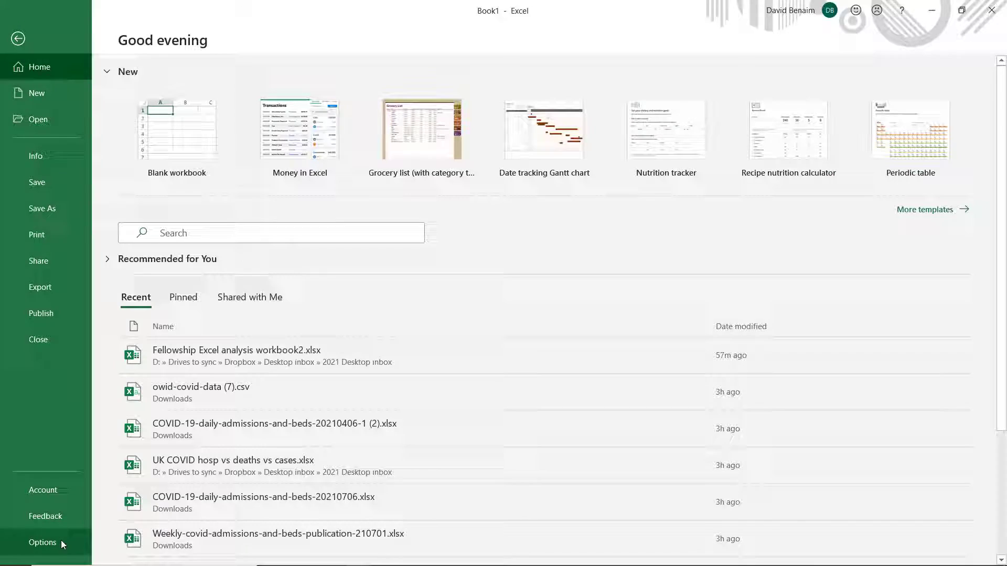
left_click(41, 542)
left_click(262, 274)
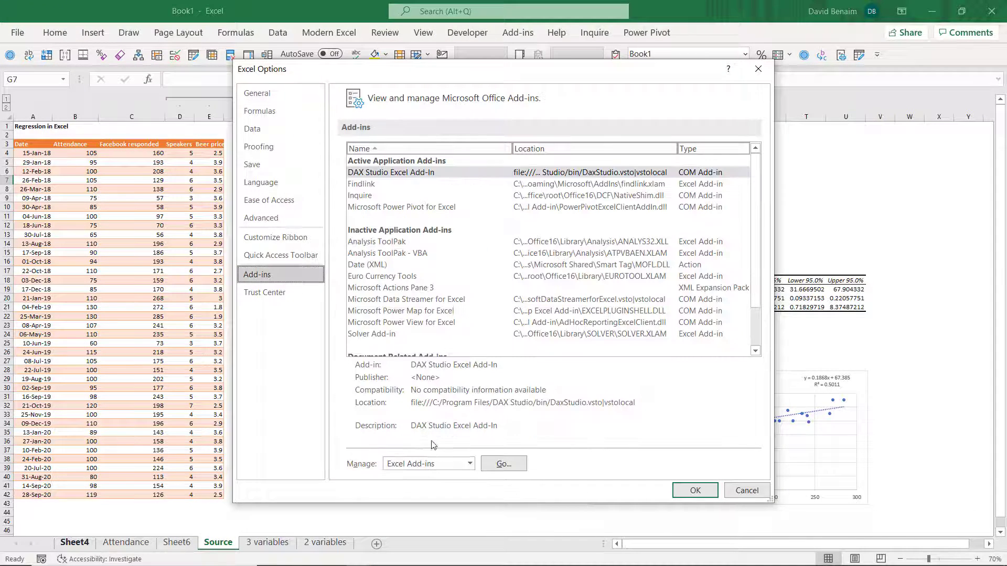
left_click(503, 464)
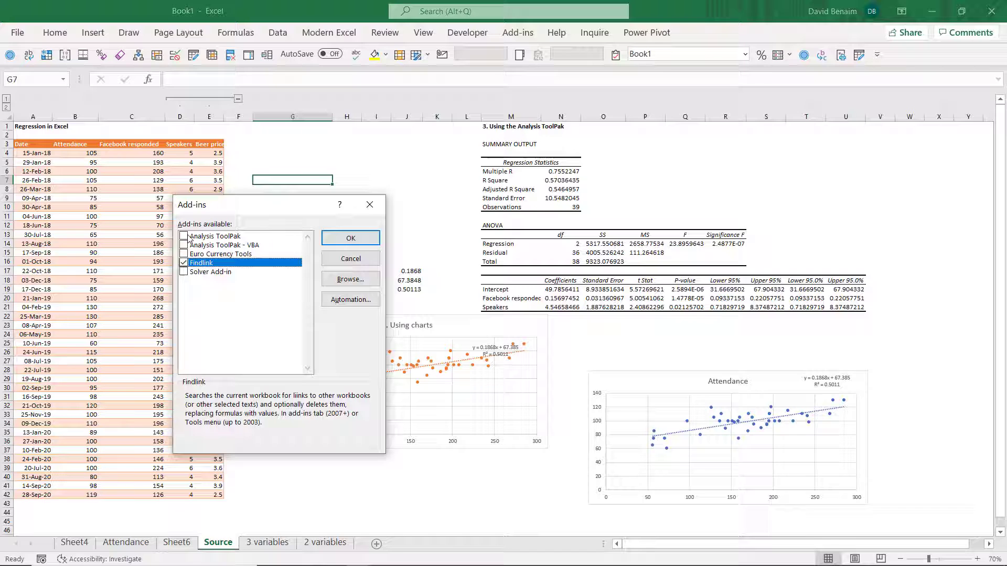
left_click(188, 236)
left_click(350, 238)
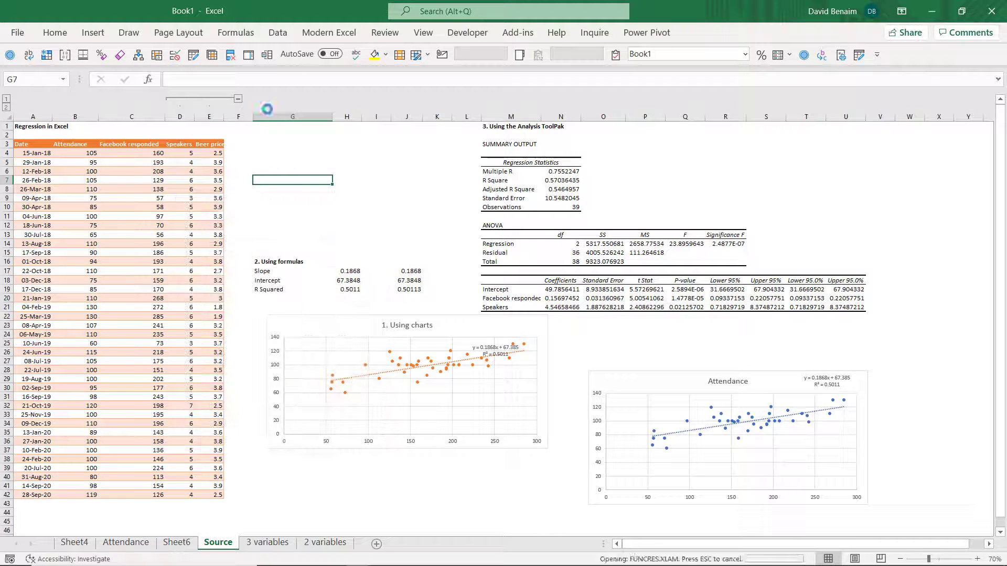
left_click(277, 35)
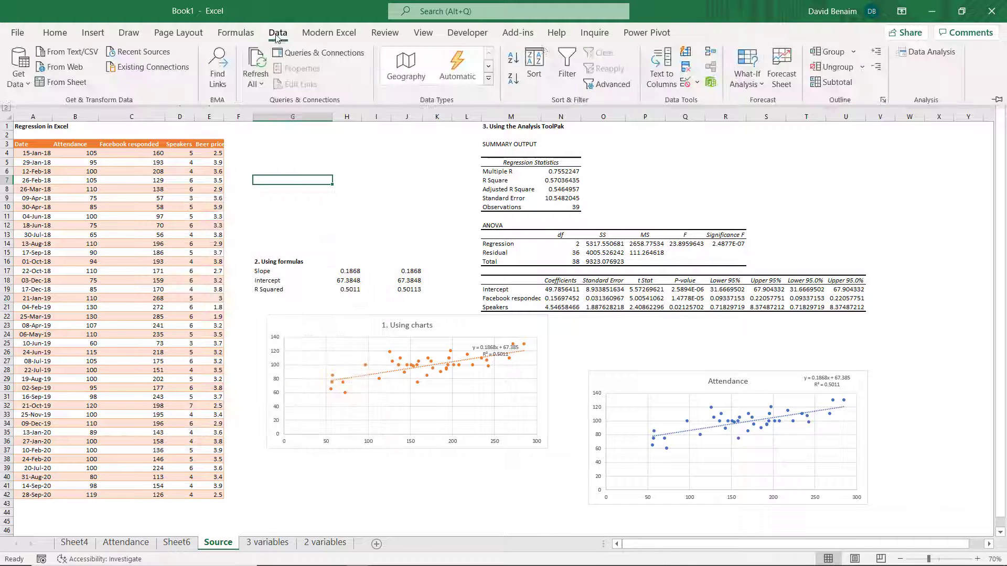
left_click(925, 59)
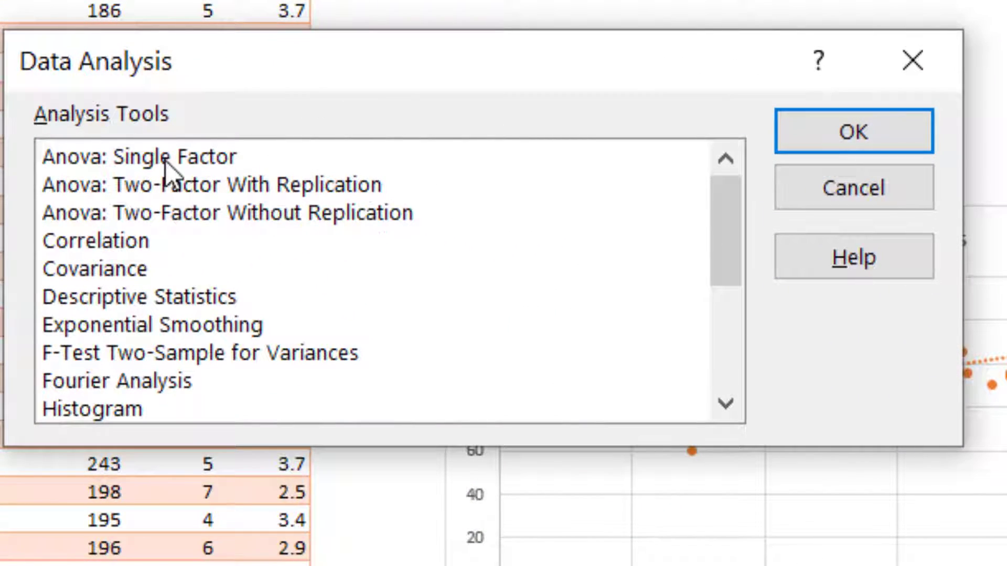
left_click(167, 158)
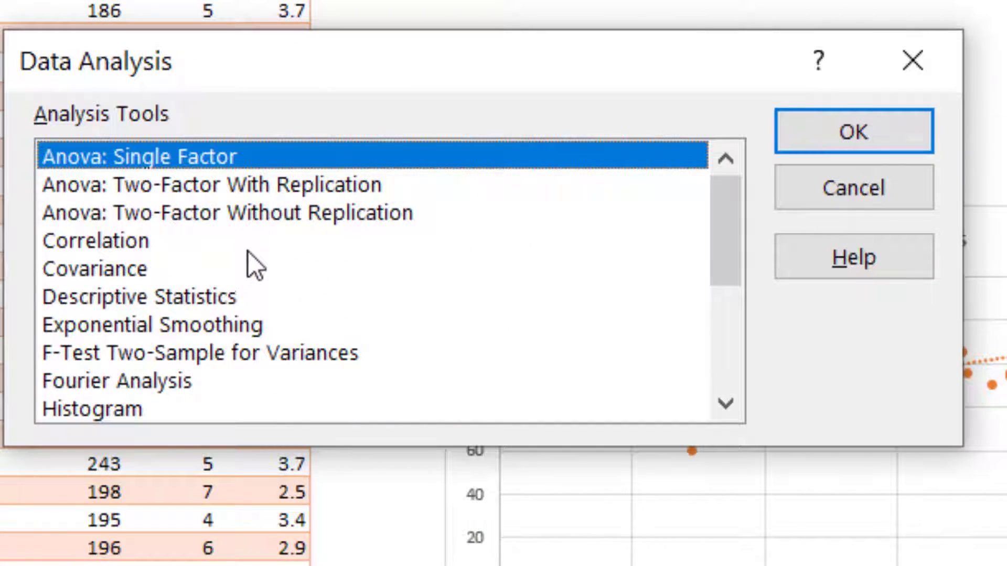
left_click(291, 295)
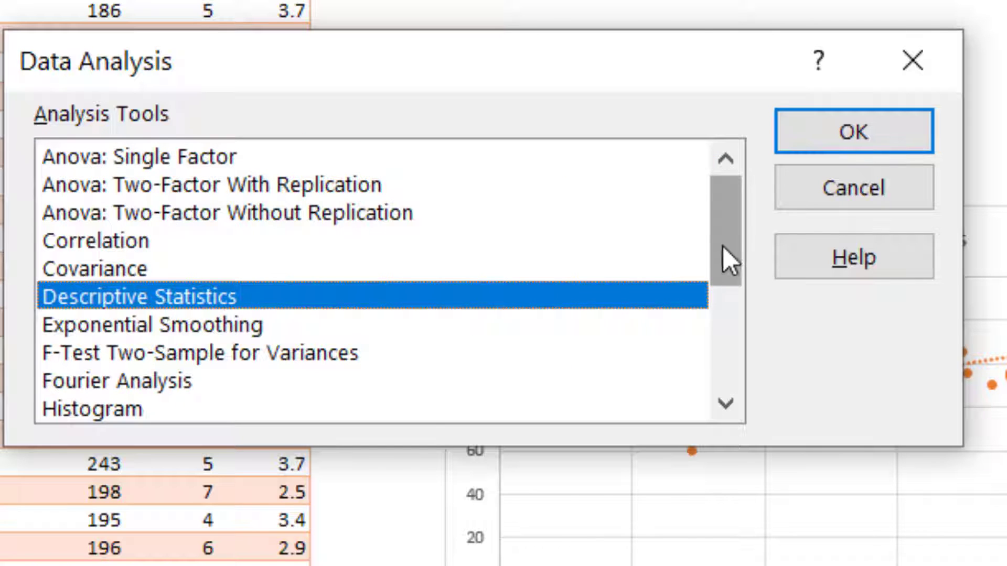
mouse_move(724, 249)
left_mouse_down()
mouse_move(738, 383)
mouse_move(719, 229)
left_mouse_up()
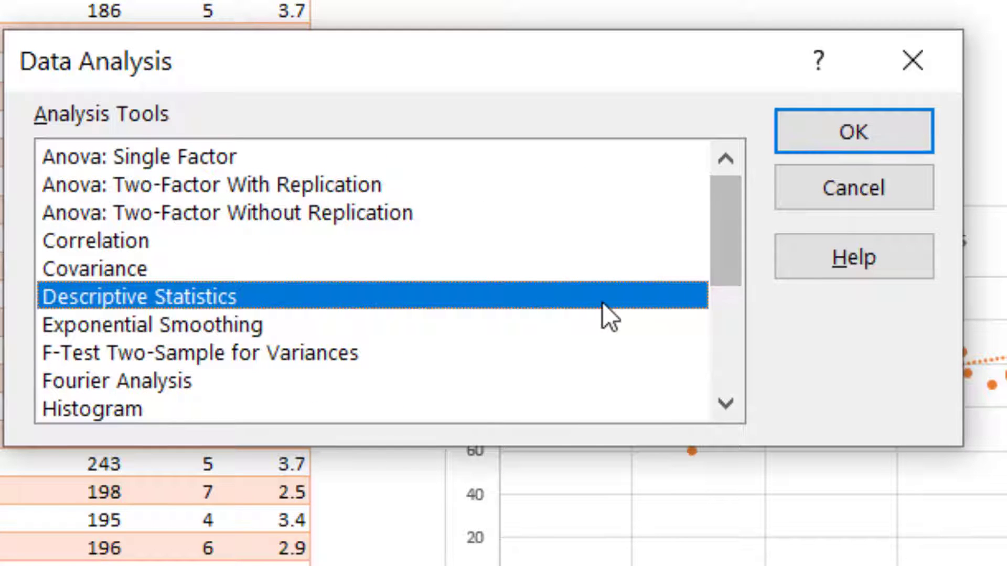
scroll(373, 314, "down", 3)
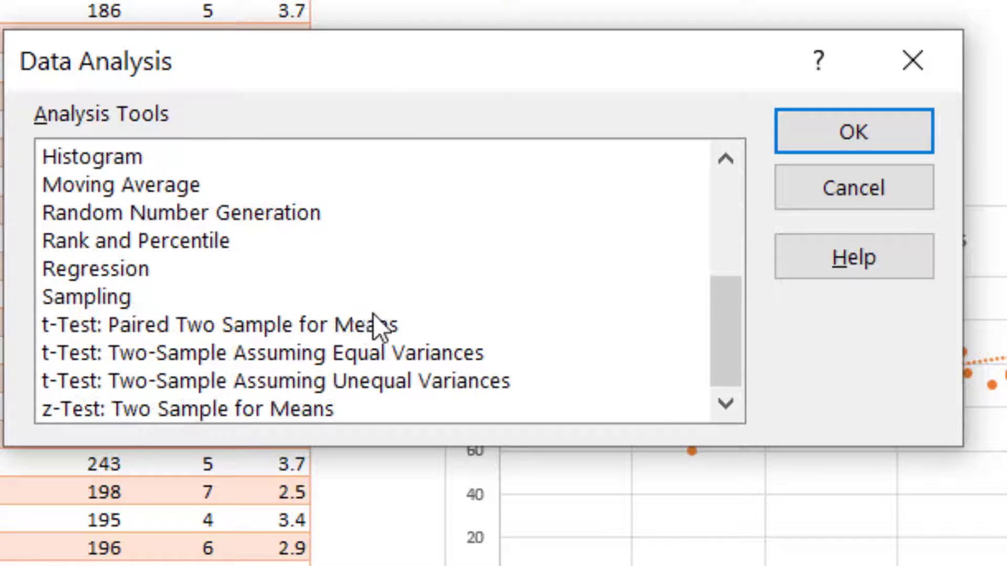
left_click(941, 61)
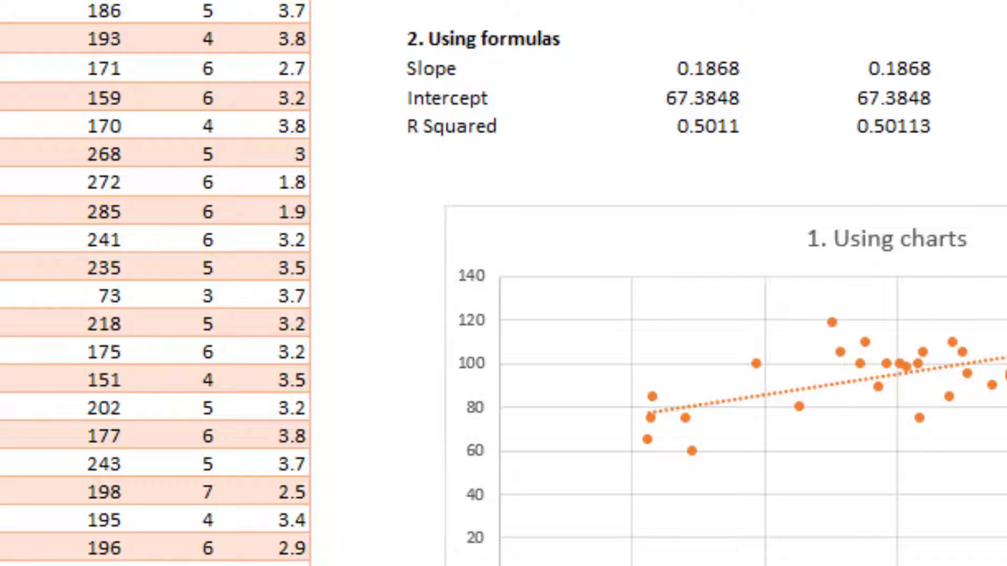